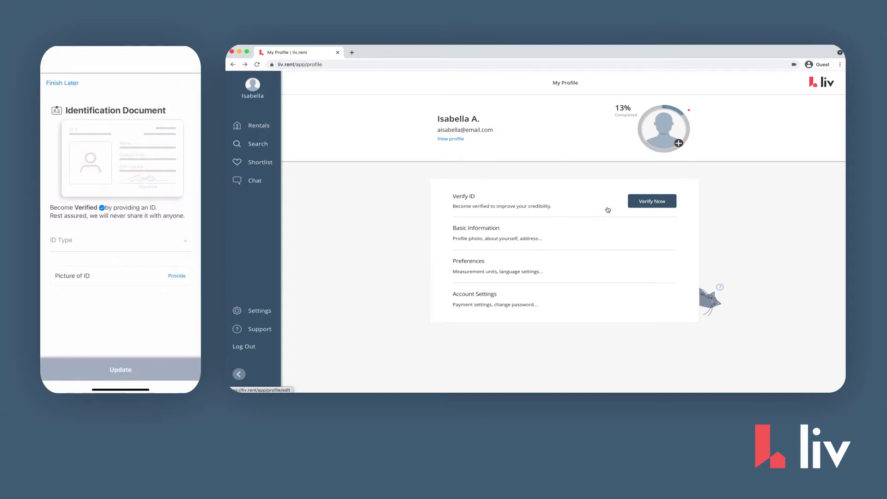
Step: Start ID verification and upload IMG_2823.PNG as the Driver's Licence image
{"action": "left_click", "coordinate": [646, 205]}
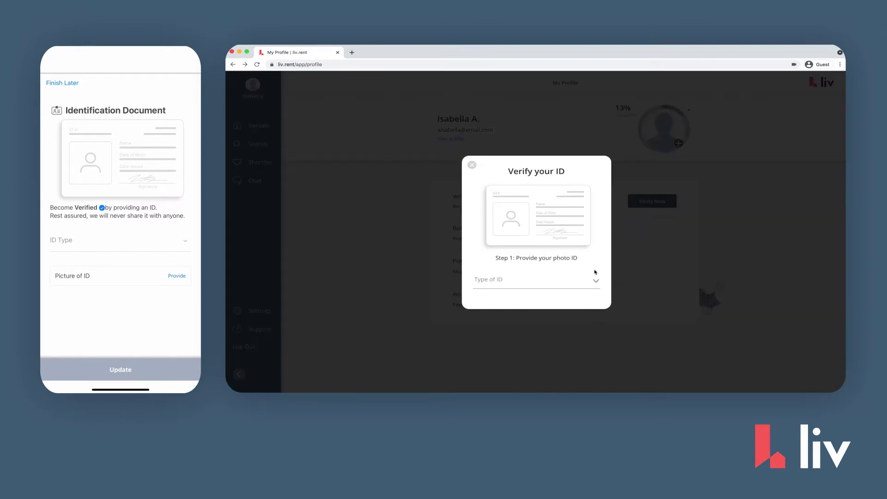
{"action": "left_click", "coordinate": [595, 273]}
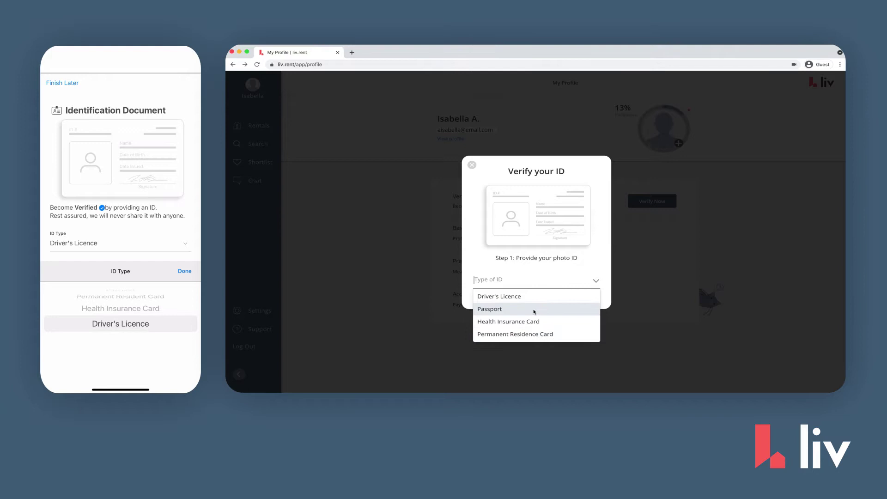
{"action": "left_click", "coordinate": [523, 299]}
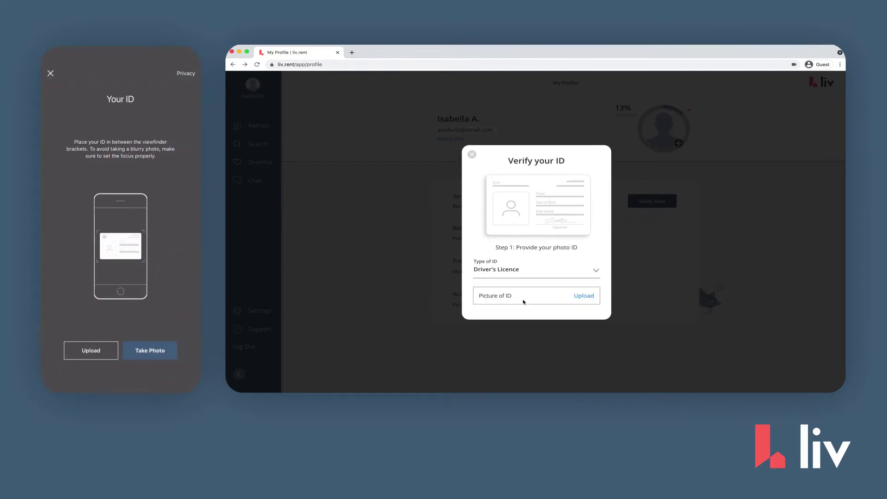
{"action": "left_click", "coordinate": [583, 297]}
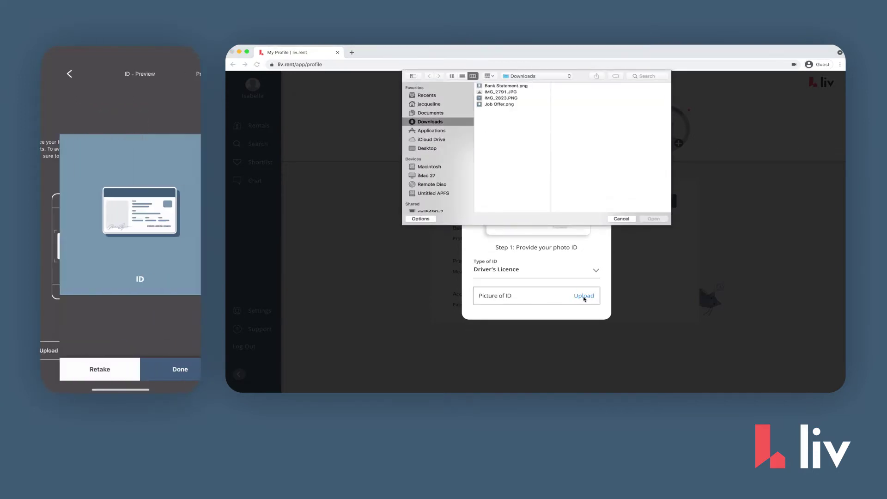
{"action": "left_click", "coordinate": [508, 98]}
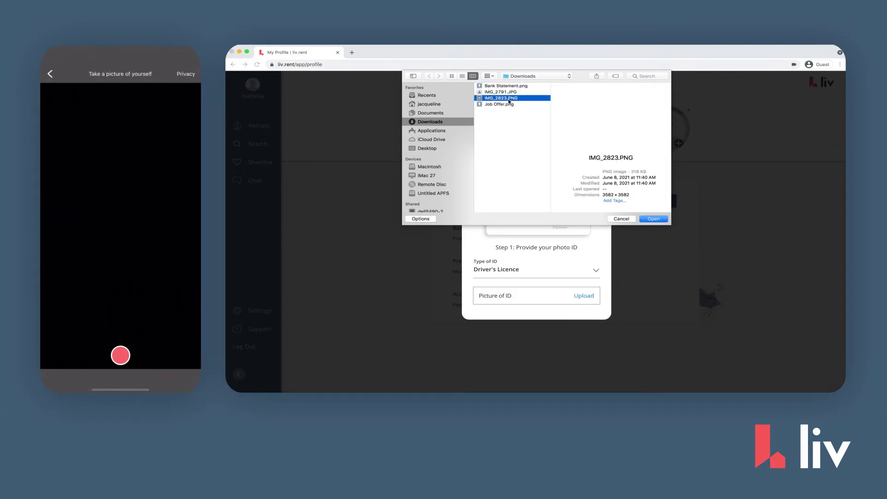
{"action": "left_click", "coordinate": [651, 219]}
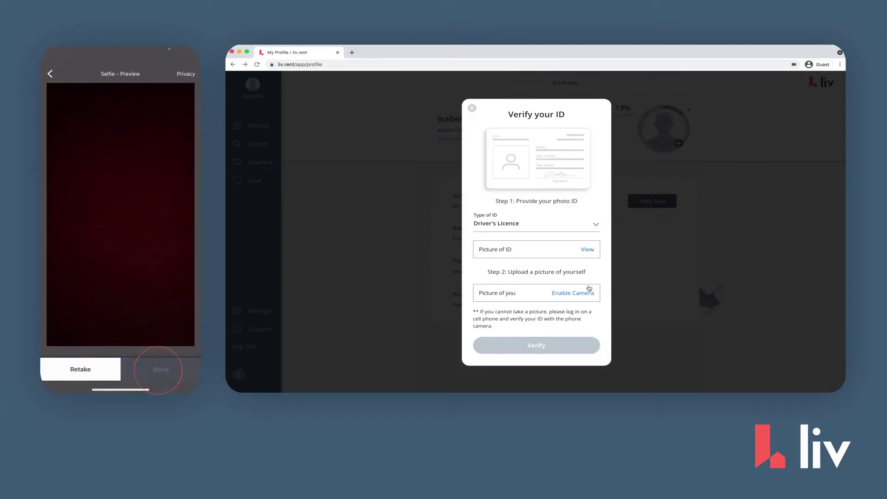
{"action": "left_click", "coordinate": [587, 250]}
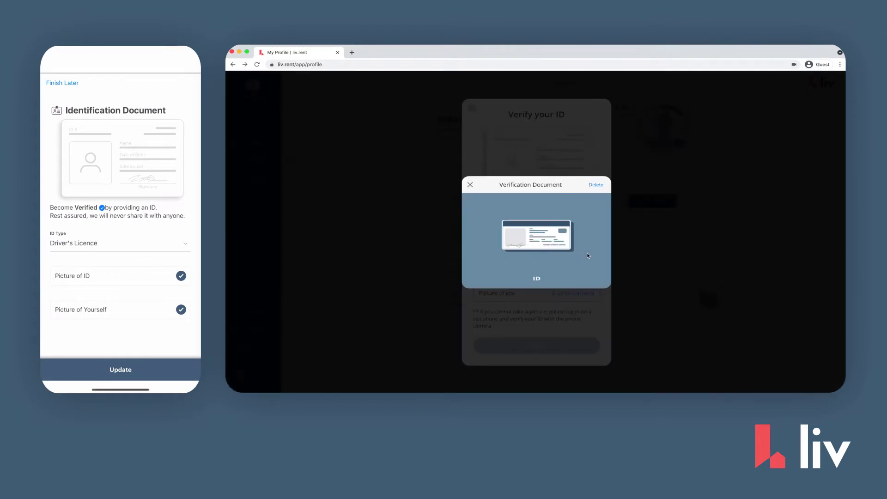
{"action": "left_click", "coordinate": [469, 185]}
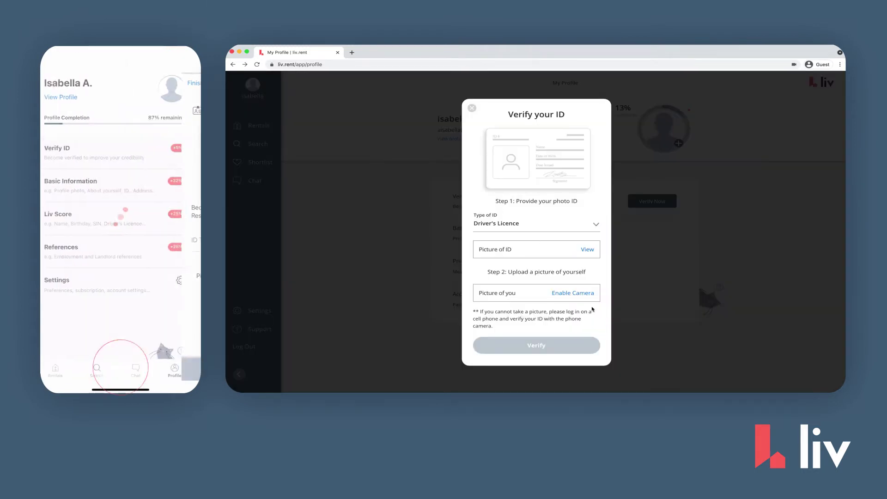
Step: Take and accept a camera selfie, then submit the verification
{"action": "left_click", "coordinate": [578, 298]}
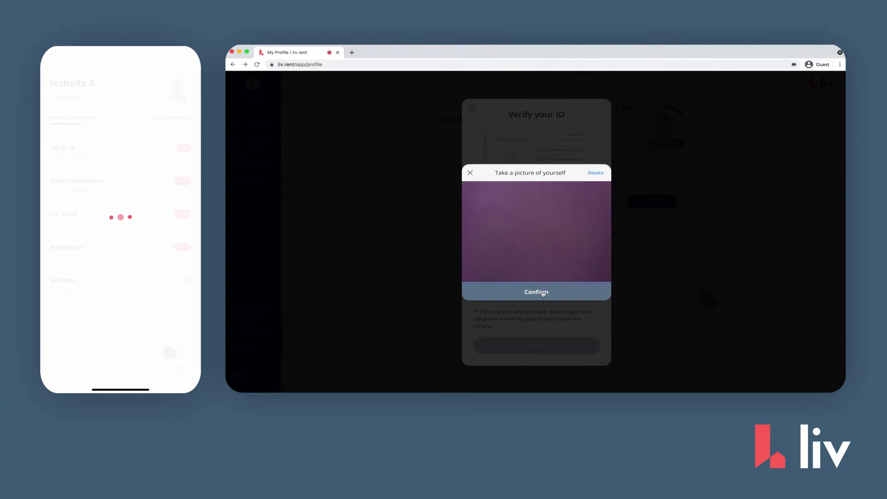
{"action": "left_click", "coordinate": [544, 292]}
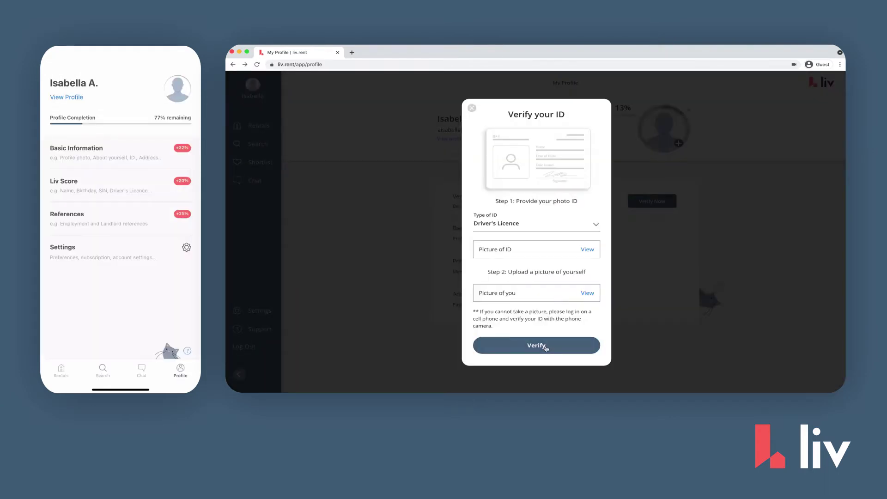
{"action": "left_click", "coordinate": [546, 345]}
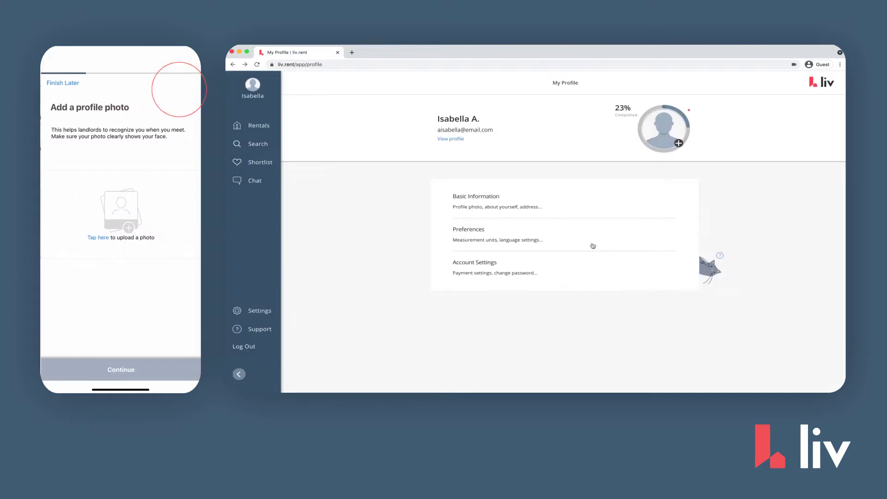
Step: Upload IMG_2791.JPG as the profile photo and save it
{"action": "left_click", "coordinate": [667, 123]}
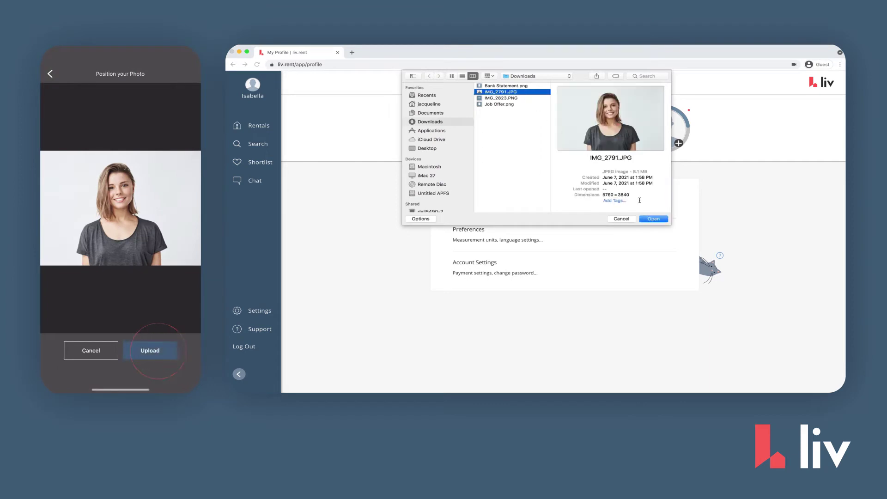
{"action": "left_click", "coordinate": [651, 219]}
{"action": "left_click", "coordinate": [651, 220]}
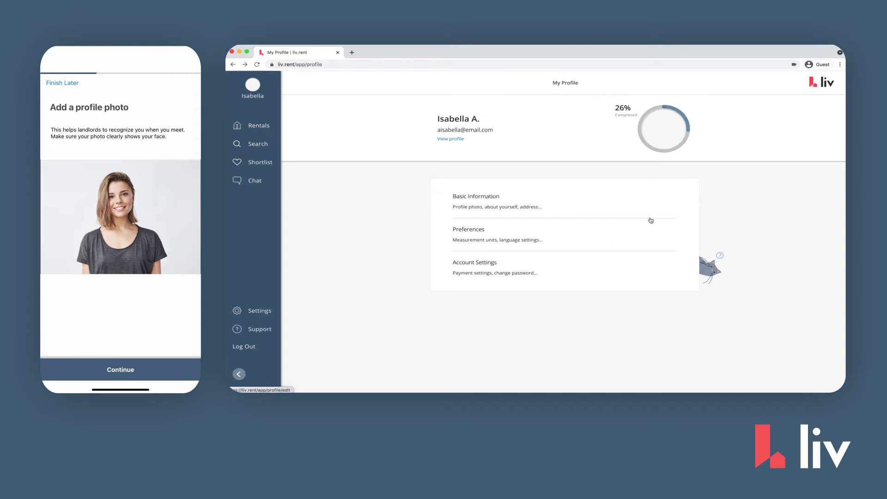
Step: Set the birthday to 2000-06-01 and add English as a spoken language
{"action": "left_click", "coordinate": [574, 208]}
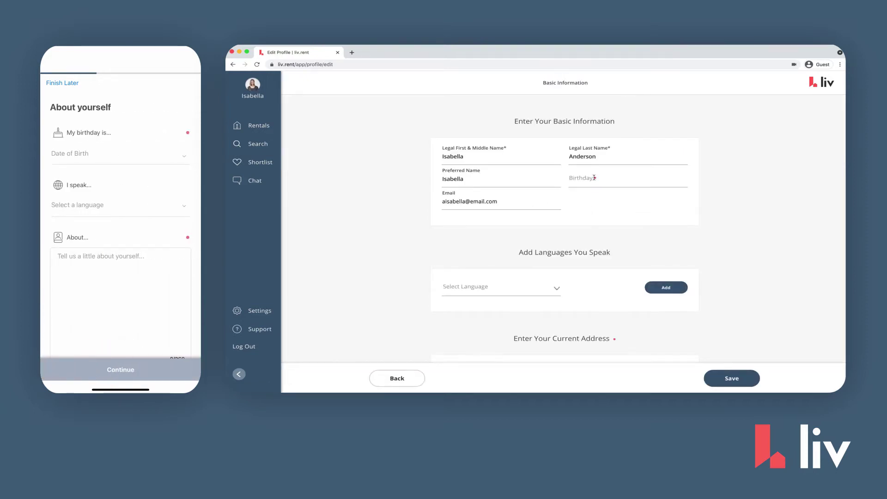
{"action": "left_click", "coordinate": [594, 177]}
{"action": "left_click", "coordinate": [585, 197]}
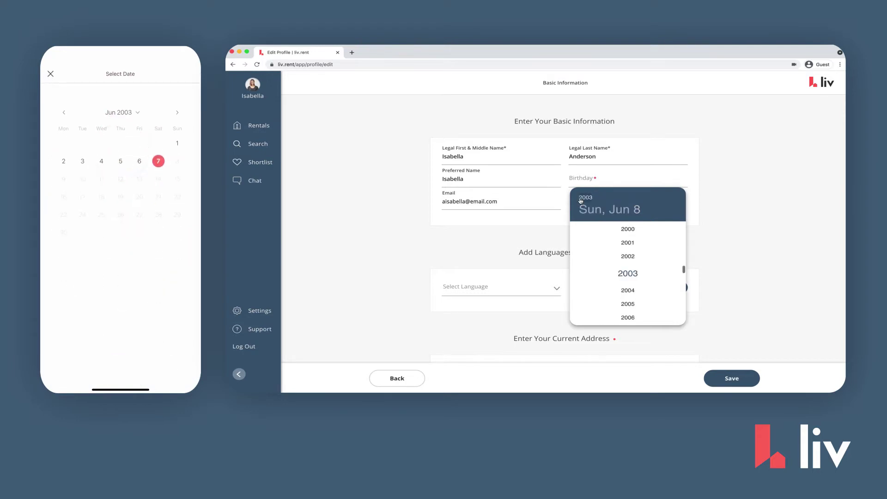
{"action": "left_click", "coordinate": [624, 228]}
{"action": "left_click", "coordinate": [641, 257]}
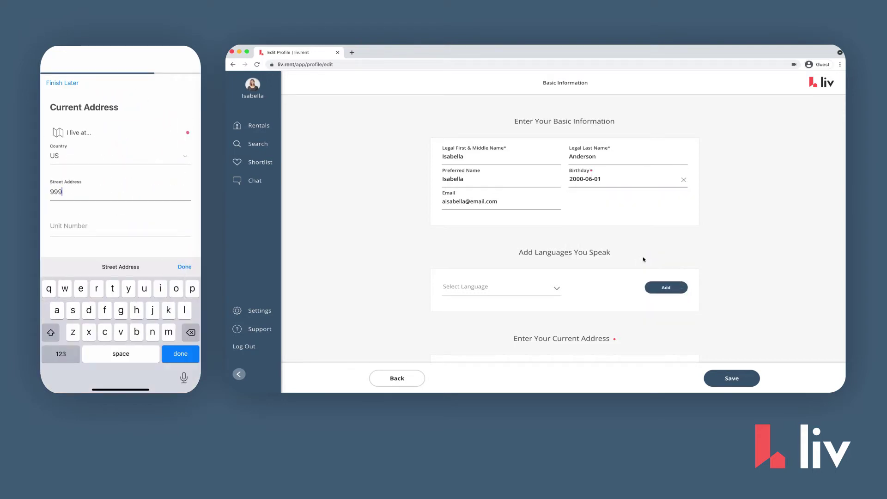
{"action": "left_click", "coordinate": [524, 289]}
{"action": "left_click", "coordinate": [457, 301]}
{"action": "left_click", "coordinate": [666, 279]}
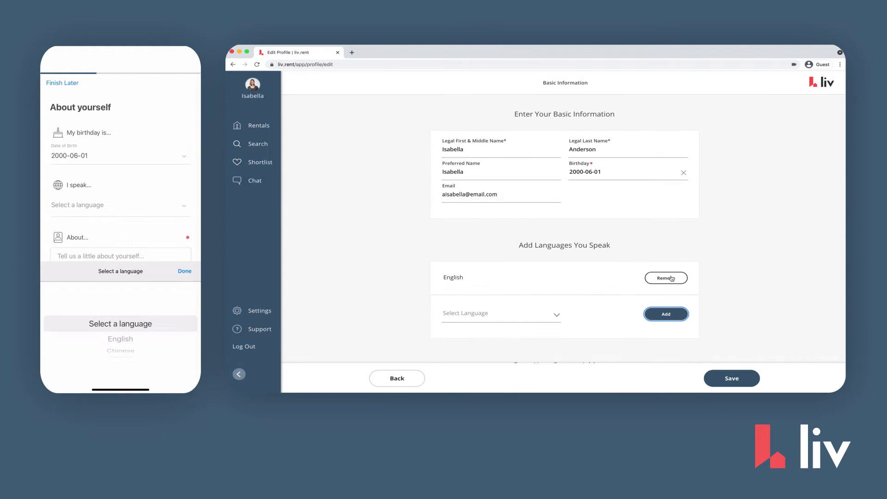
Step: Choose US as the address country
{"action": "scroll", "coordinate": [729, 281], "scroll_direction": "down", "scroll_amount": 3}
{"action": "left_click", "coordinate": [517, 243]}
{"action": "scroll", "coordinate": [510, 273], "scroll_direction": "down", "scroll_amount": 3}
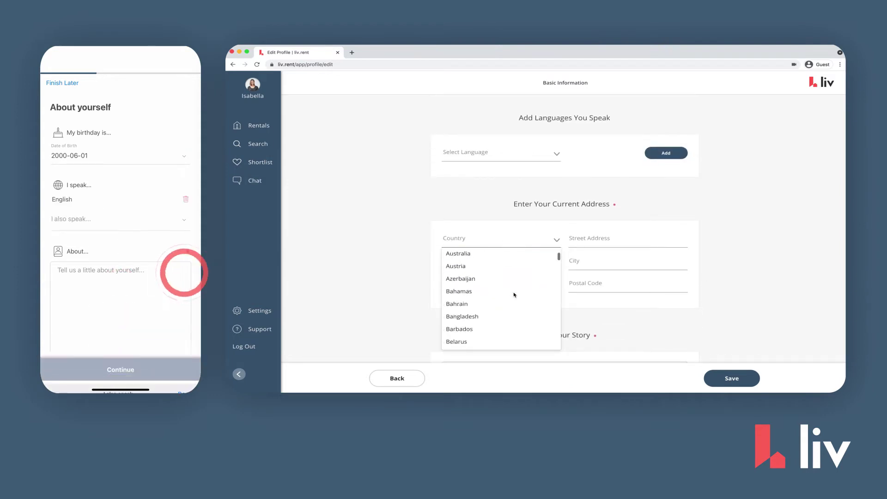
{"action": "scroll", "coordinate": [514, 295], "scroll_direction": "down", "scroll_amount": 10}
{"action": "scroll", "coordinate": [514, 294], "scroll_direction": "down", "scroll_amount": 10}
{"action": "scroll", "coordinate": [514, 294], "scroll_direction": "down", "scroll_amount": 10}
{"action": "scroll", "coordinate": [514, 294], "scroll_direction": "down", "scroll_amount": 10}
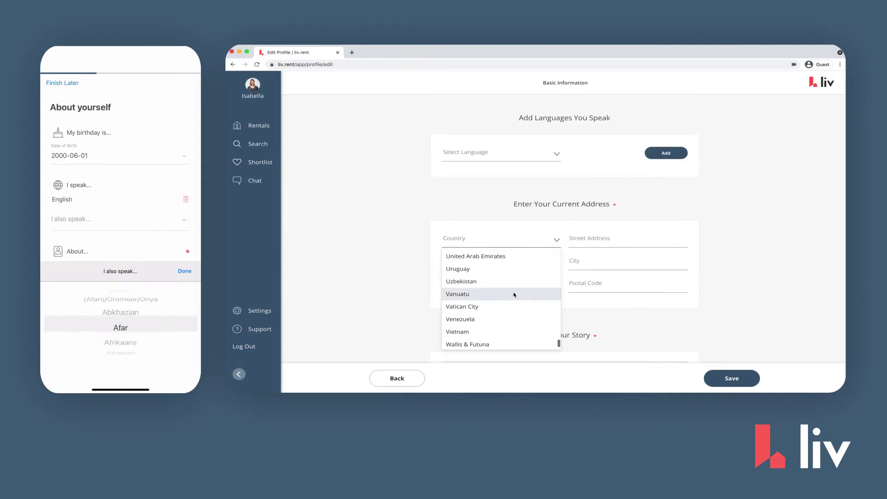
{"action": "scroll", "coordinate": [514, 295], "scroll_direction": "down", "scroll_amount": 10}
{"action": "left_click", "coordinate": [485, 279]}
Step: Enter address 999 E 9th Ave., Portland, Washington, postal code 97205
{"action": "left_click", "coordinate": [602, 238]}
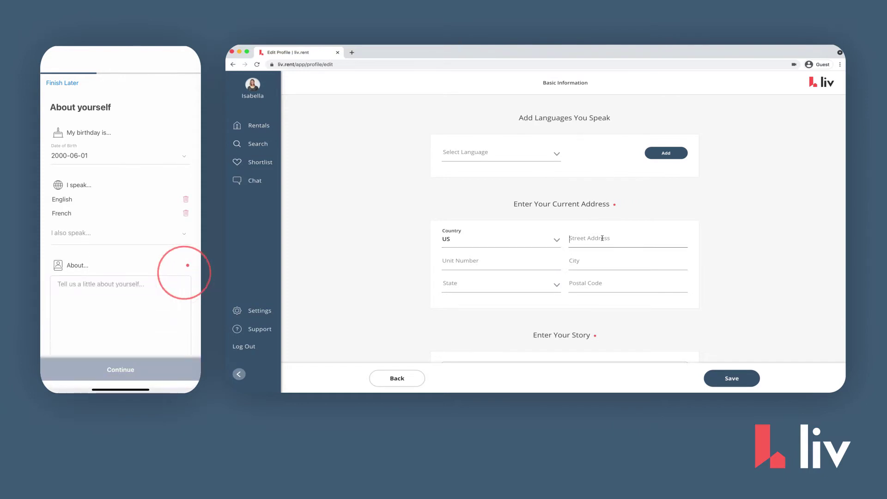
{"action": "type", "text": "999E 9th Ave."}
{"action": "key", "text": "Tab"}
{"action": "type", "text": "Port"}
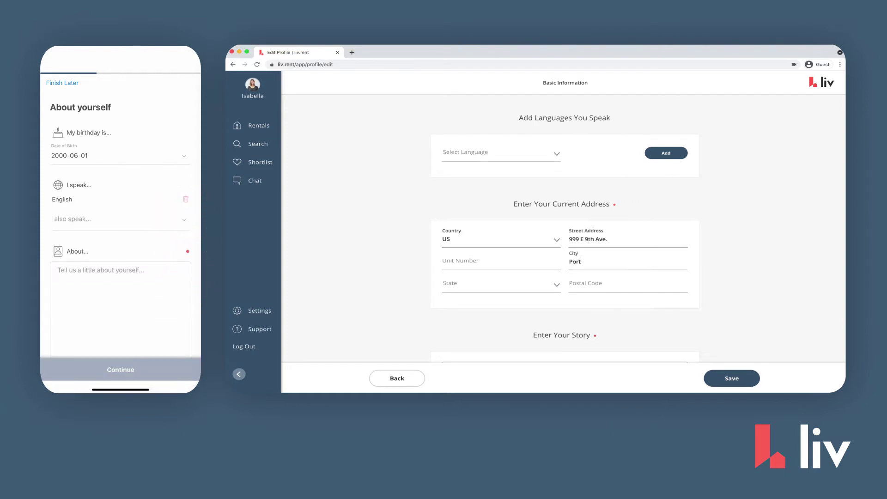
{"action": "type", "text": "land"}
{"action": "left_click", "coordinate": [536, 283]}
{"action": "scroll", "coordinate": [535, 297], "scroll_direction": "down", "scroll_amount": 5}
{"action": "scroll", "coordinate": [536, 298], "scroll_direction": "down", "scroll_amount": 3}
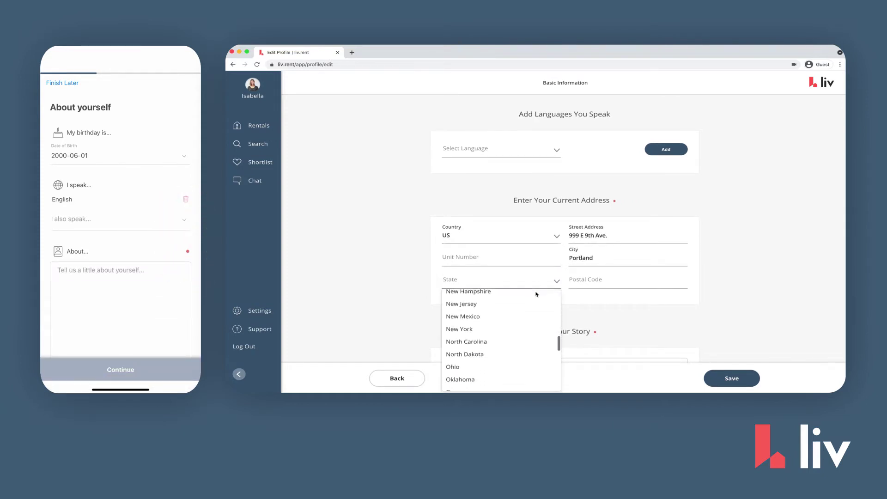
{"action": "scroll", "coordinate": [536, 323], "scroll_direction": "down", "scroll_amount": 5}
{"action": "left_click", "coordinate": [466, 369]}
{"action": "left_click", "coordinate": [600, 280]}
{"action": "type", "text": "97205"}
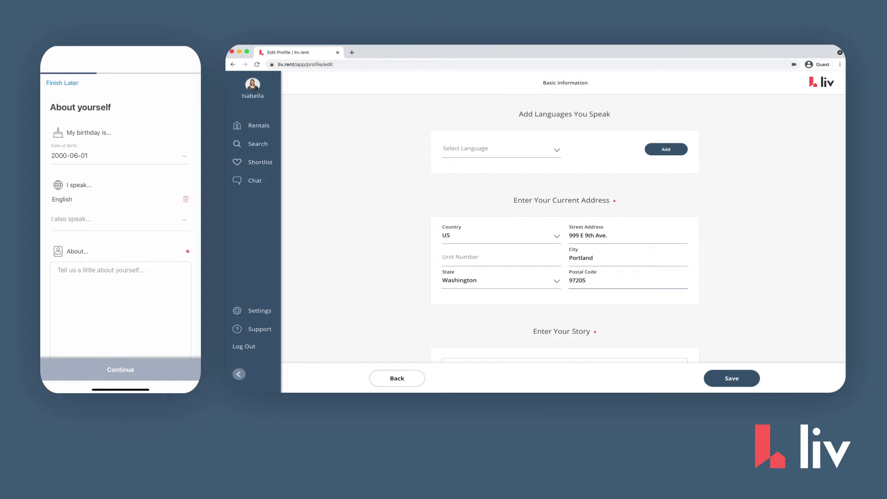
{"action": "scroll", "coordinate": [563, 231], "scroll_direction": "down", "scroll_amount": 3}
Step: Write the story "Hello! I'm a clean, tidy recent grad looking to relocate for work."
{"action": "type", "text": "H"}
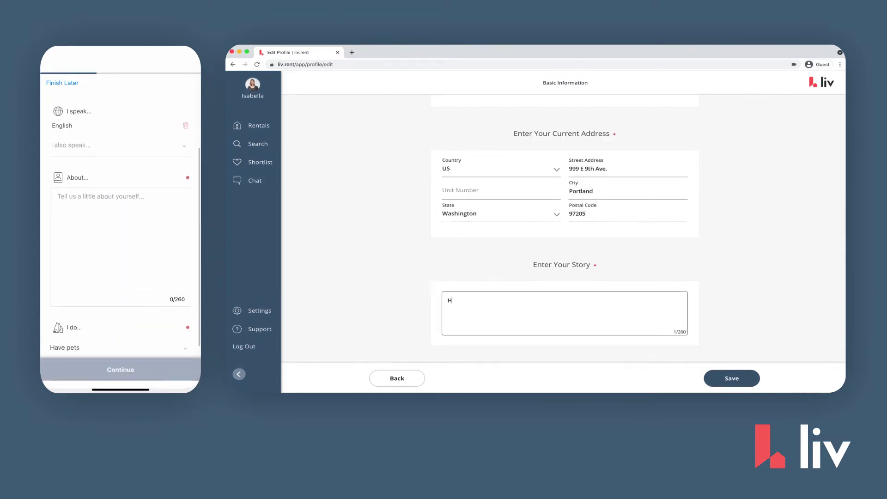
{"action": "type", "text": "ello!"}
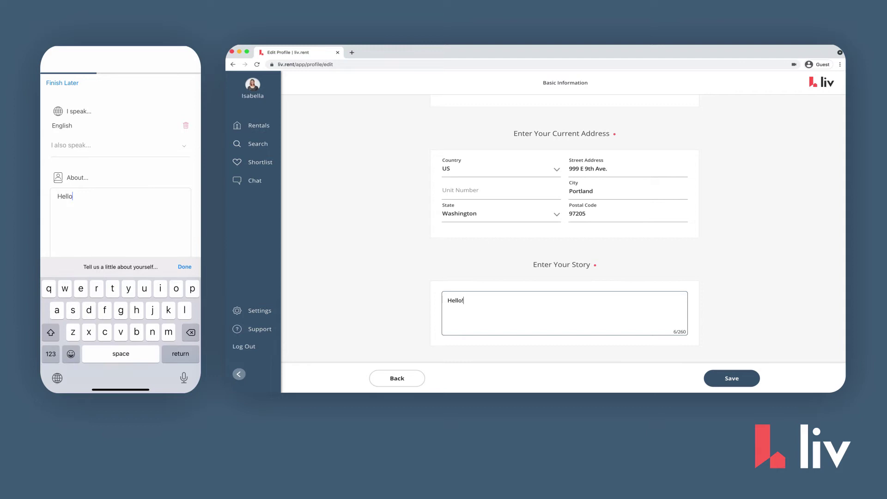
{"action": "type", "text": " I'm a cleant"}
{"action": "key", "text": "BackSpace"}
{"action": "type", "text": ", tidy recent grad looki"}
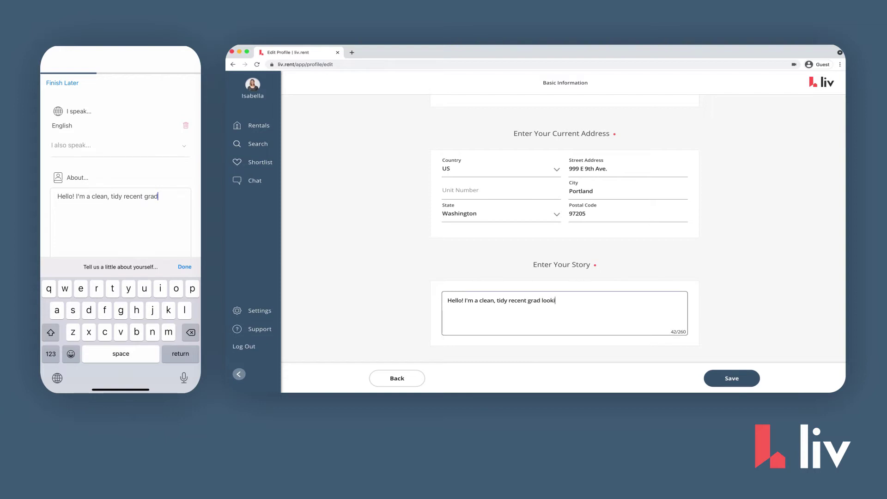
{"action": "type", "text": "ng to relocate for"}
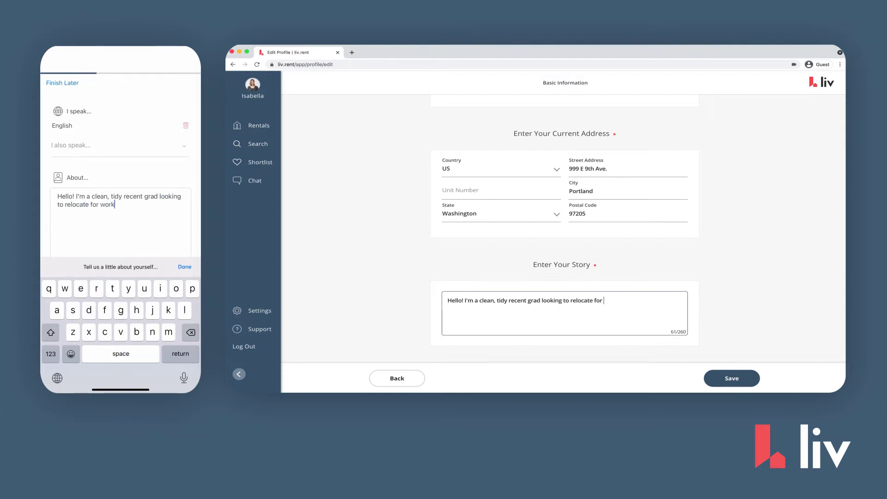
{"action": "type", "text": "work."}
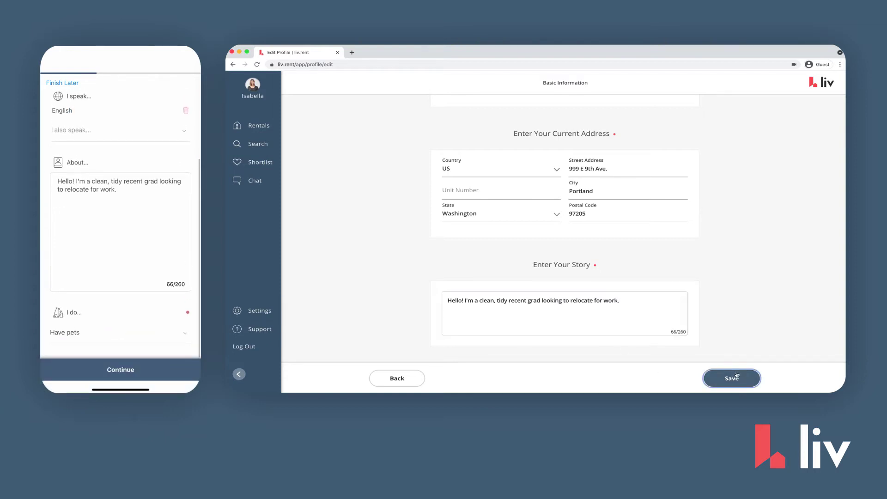
Step: Save the story, mark no pet, begin an emergency contact, and go to Liv Score
{"action": "left_click", "coordinate": [737, 375]}
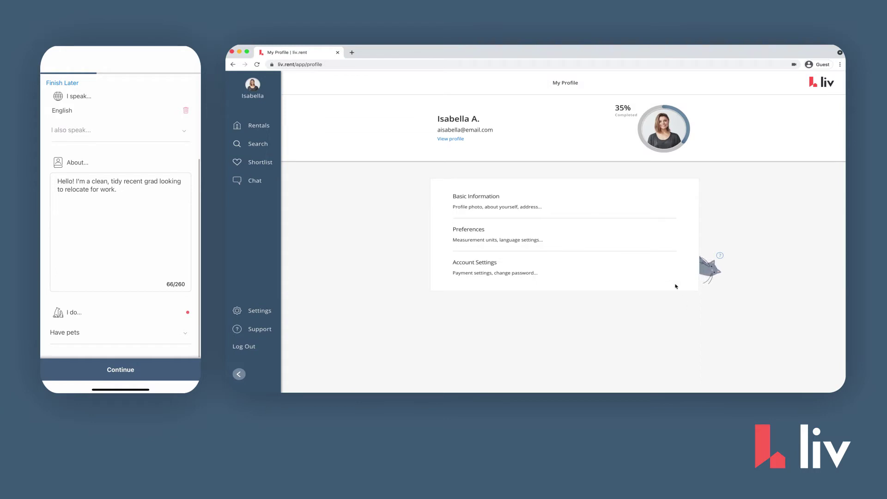
{"action": "left_click", "coordinate": [460, 137]}
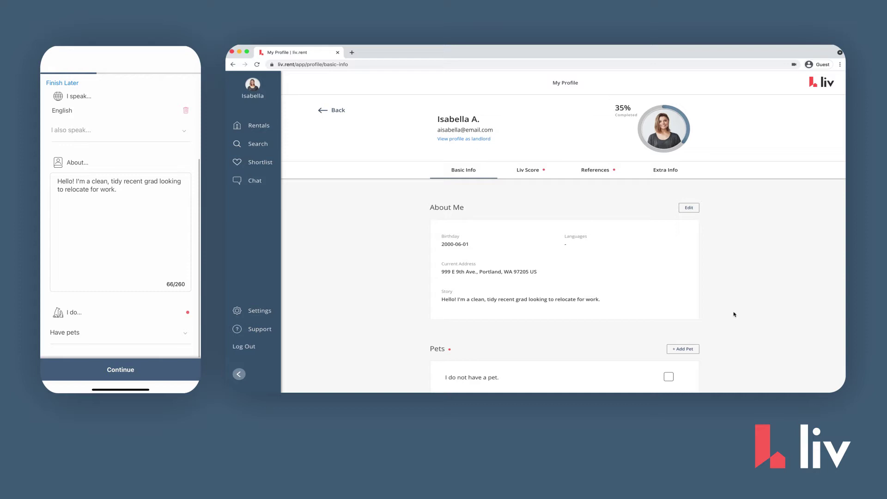
{"action": "scroll", "coordinate": [719, 303], "scroll_direction": "down", "scroll_amount": 2}
{"action": "scroll", "coordinate": [719, 303], "scroll_direction": "down", "scroll_amount": 3}
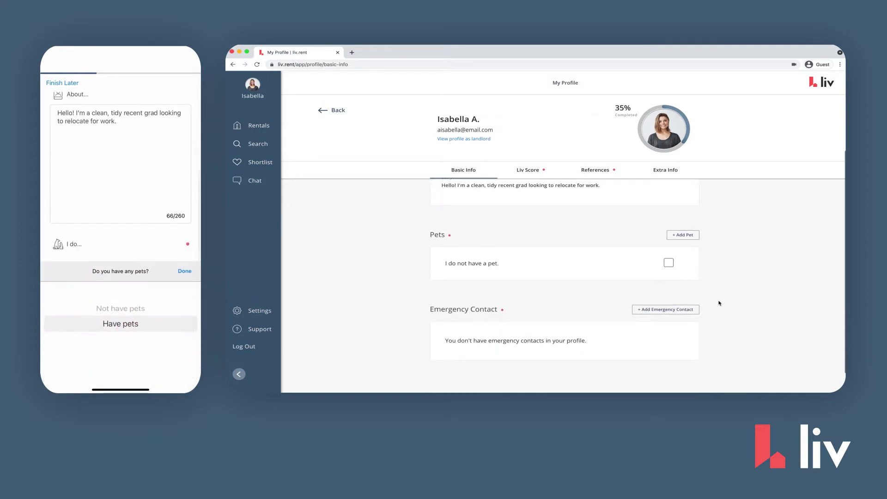
{"action": "left_click", "coordinate": [670, 263]}
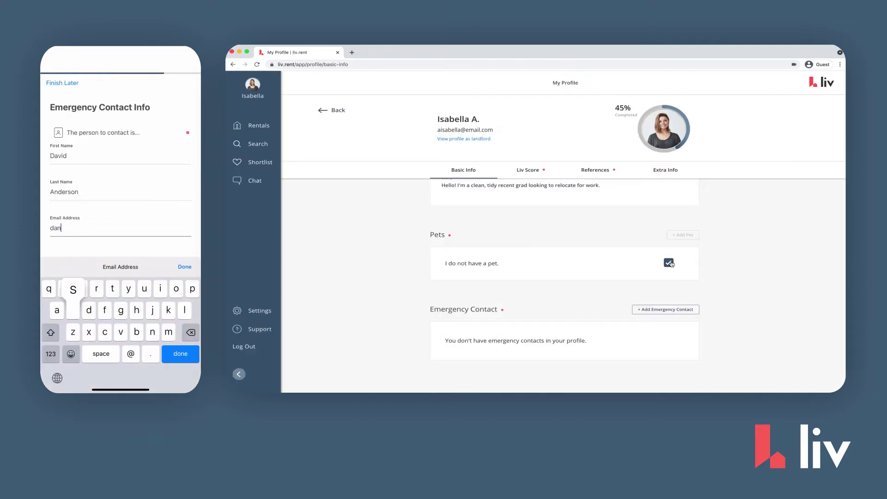
{"action": "left_click", "coordinate": [671, 310]}
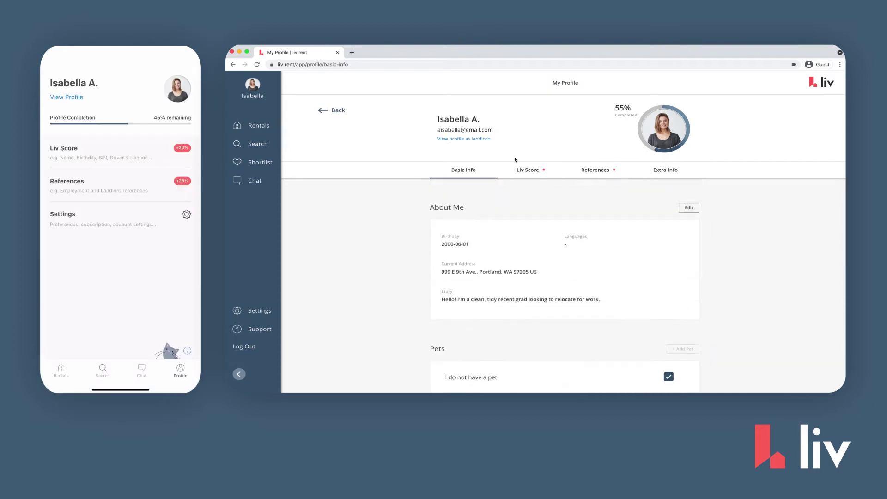
{"action": "left_click", "coordinate": [528, 171]}
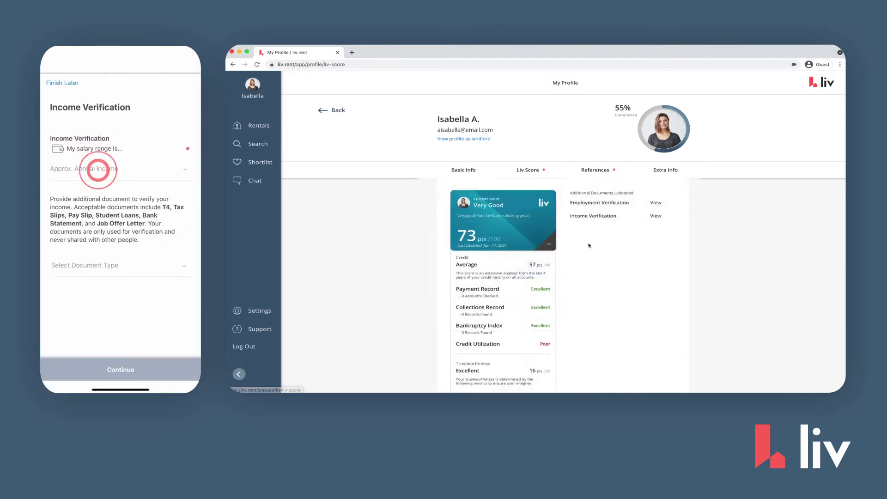
Step: Enter SIN 999999999 and street address 808 E 8th Ave in the credit check
{"action": "scroll", "coordinate": [589, 245], "scroll_direction": "down", "scroll_amount": 1}
{"action": "scroll", "coordinate": [589, 246], "scroll_direction": "down", "scroll_amount": 1}
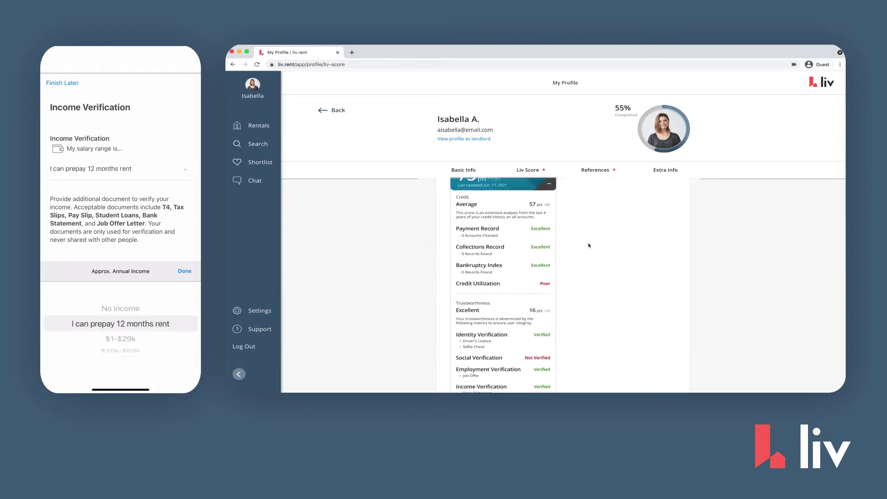
{"action": "scroll", "coordinate": [589, 245], "scroll_direction": "down", "scroll_amount": 1}
{"action": "scroll", "coordinate": [589, 245], "scroll_direction": "down", "scroll_amount": 2}
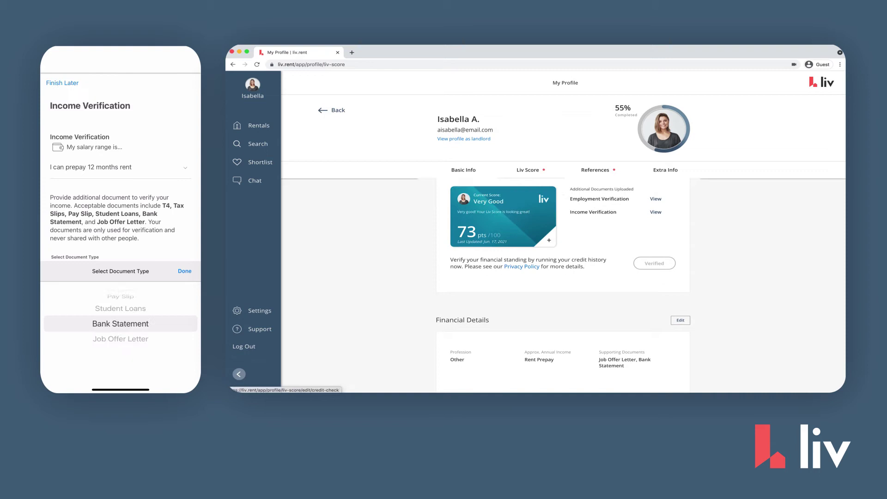
{"action": "left_click", "coordinate": [520, 202]}
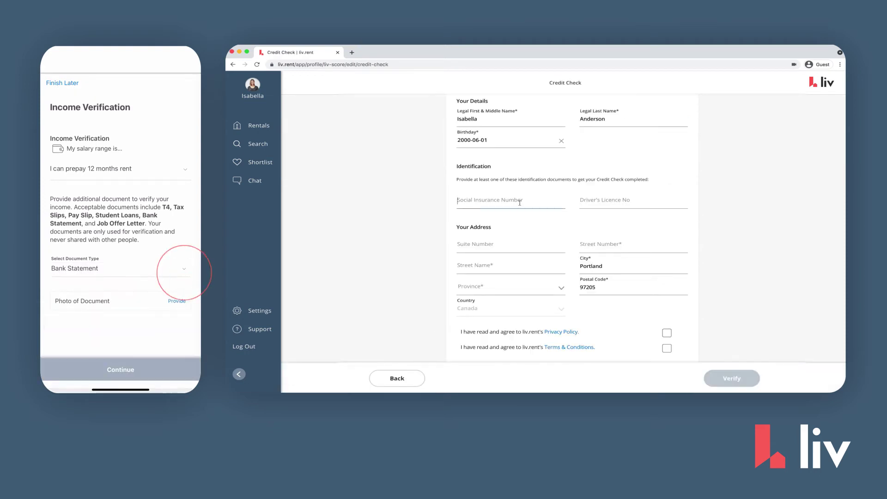
{"action": "type", "text": "999999999"}
{"action": "left_click", "coordinate": [604, 243]}
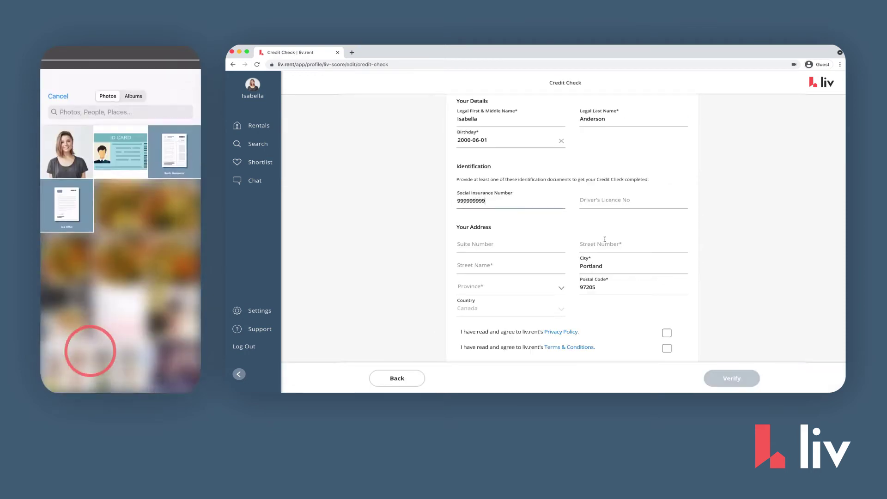
{"action": "type", "text": "808"}
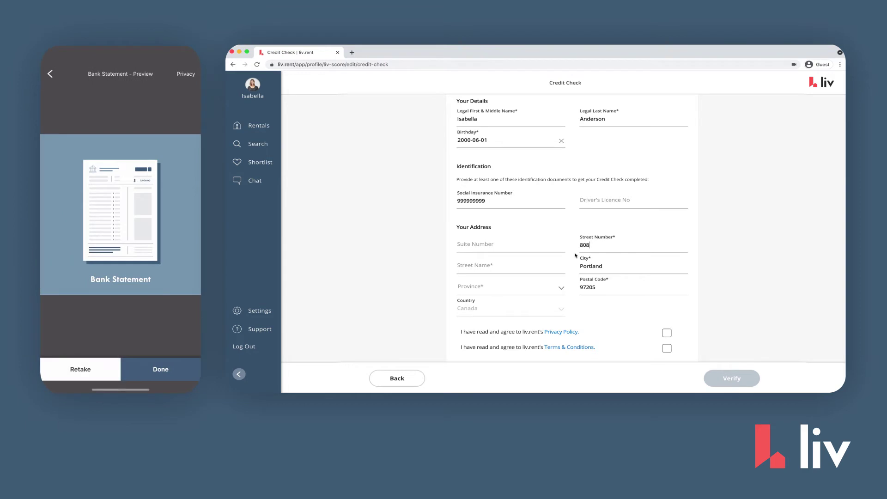
{"action": "left_click", "coordinate": [510, 265]}
{"action": "type", "text": "E 8th Ave"}
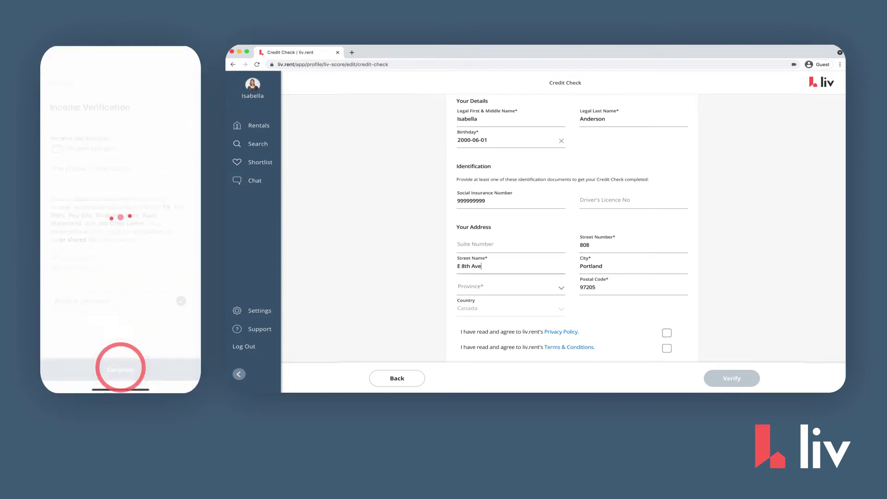
Step: Set city Vancouver, province British Columbia, postal code V5T 1T5, and accept both agreements
{"action": "left_click", "coordinate": [605, 266]}
{"action": "type", "text": "Vancouver"}
{"action": "left_click", "coordinate": [560, 287]}
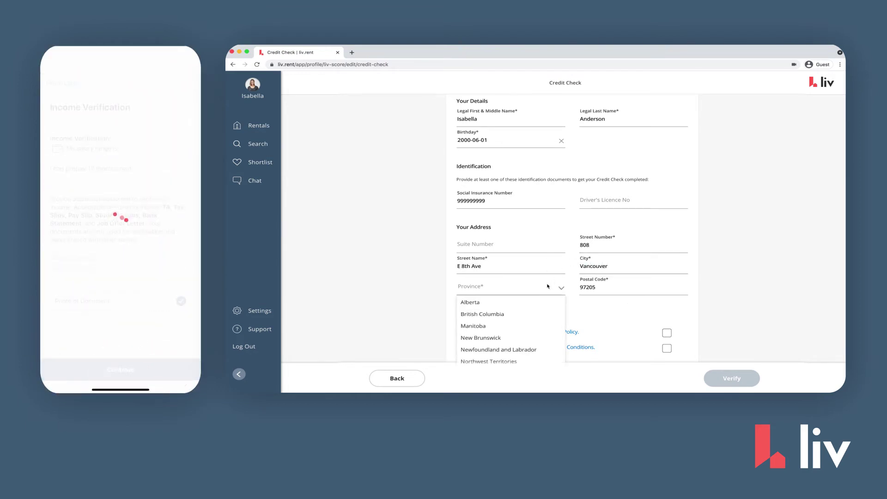
{"action": "left_click", "coordinate": [490, 308]}
{"action": "double_click", "coordinate": [587, 287]}
{"action": "type", "text": "V5"}
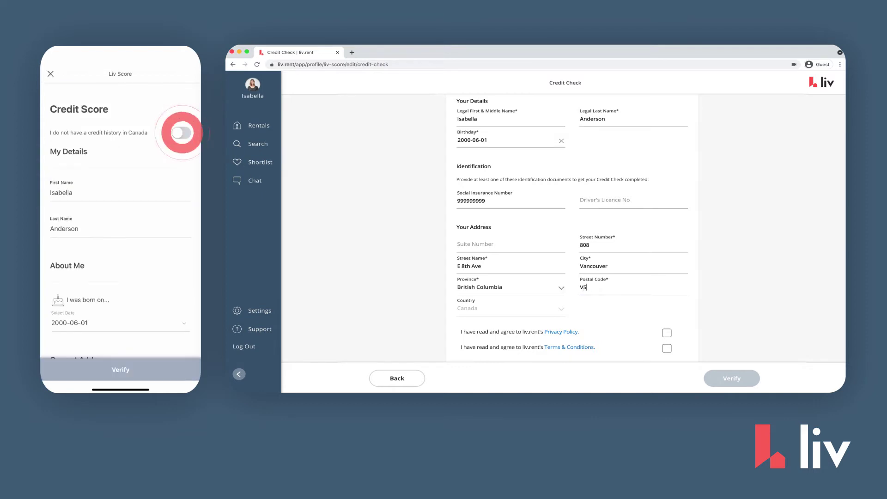
{"action": "type", "text": "T 1T5"}
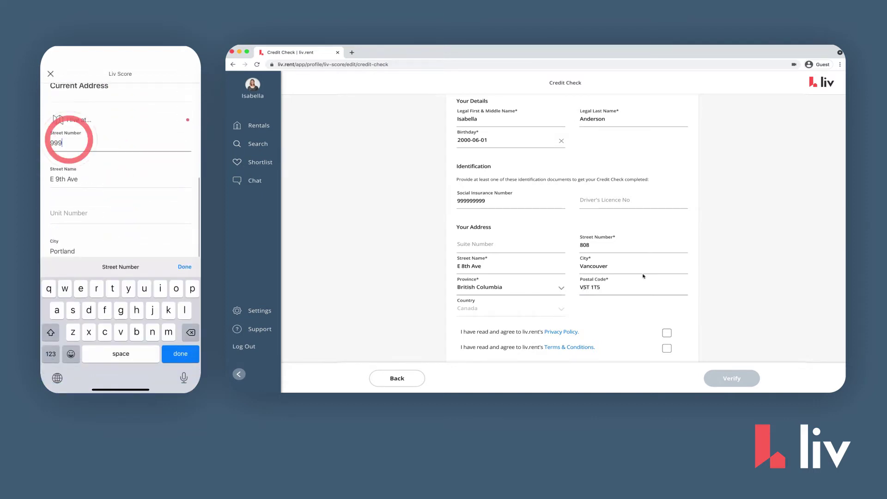
{"action": "scroll", "coordinate": [693, 273], "scroll_direction": "down", "scroll_amount": 2}
{"action": "left_click", "coordinate": [667, 284]}
{"action": "left_click", "coordinate": [666, 299]}
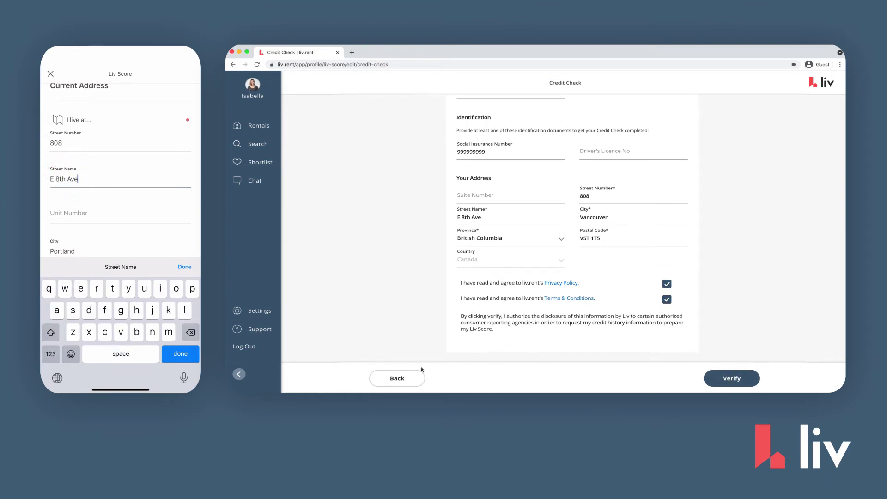
Step: Return to the profile and declare no credit history in Canada
{"action": "left_click", "coordinate": [394, 379]}
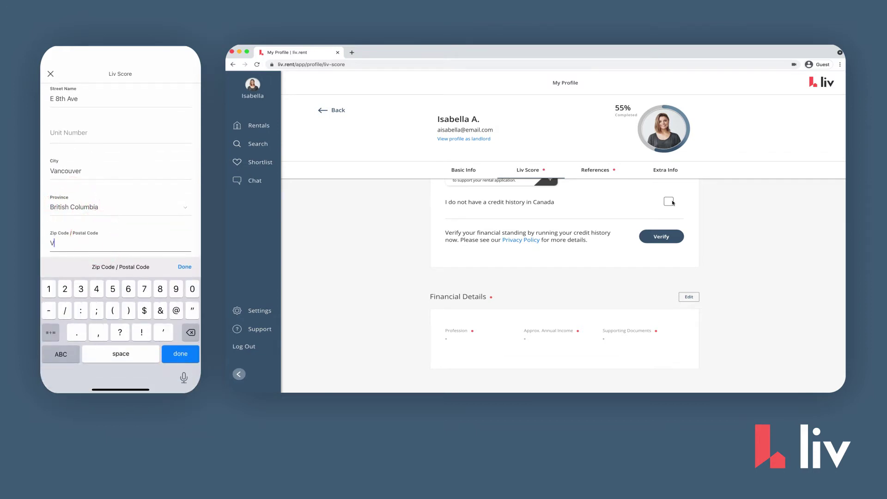
{"action": "left_click", "coordinate": [669, 201]}
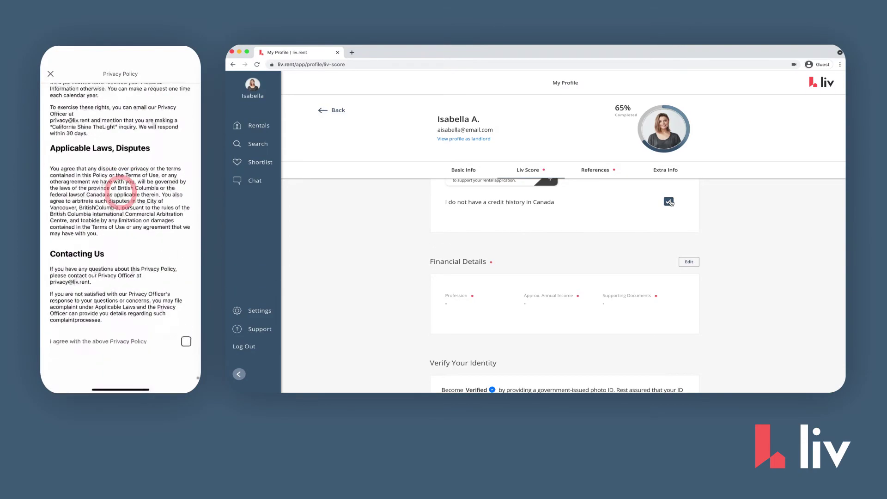
{"action": "scroll", "coordinate": [702, 277], "scroll_direction": "up", "scroll_amount": 1}
{"action": "scroll", "coordinate": [727, 359], "scroll_direction": "up", "scroll_amount": 4}
{"action": "left_click", "coordinate": [594, 171]}
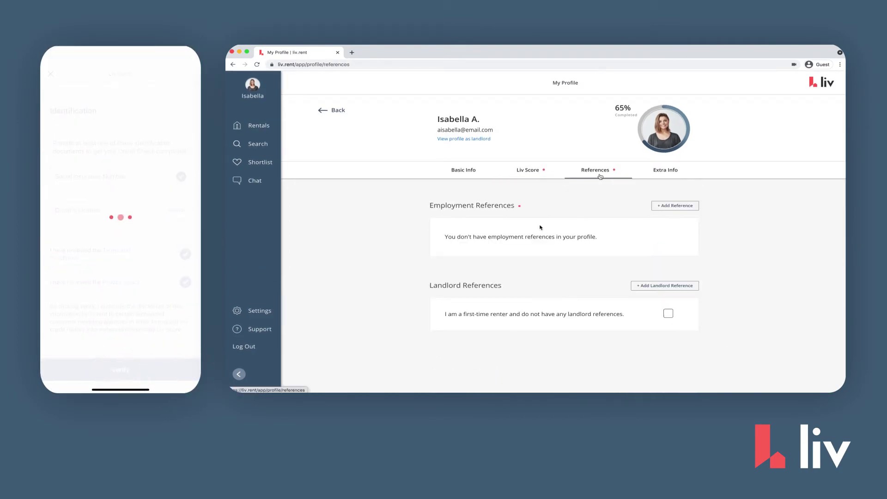
{"action": "left_click", "coordinate": [673, 203]}
{"action": "left_click", "coordinate": [526, 199]}
{"action": "type", "text": "Mary"}
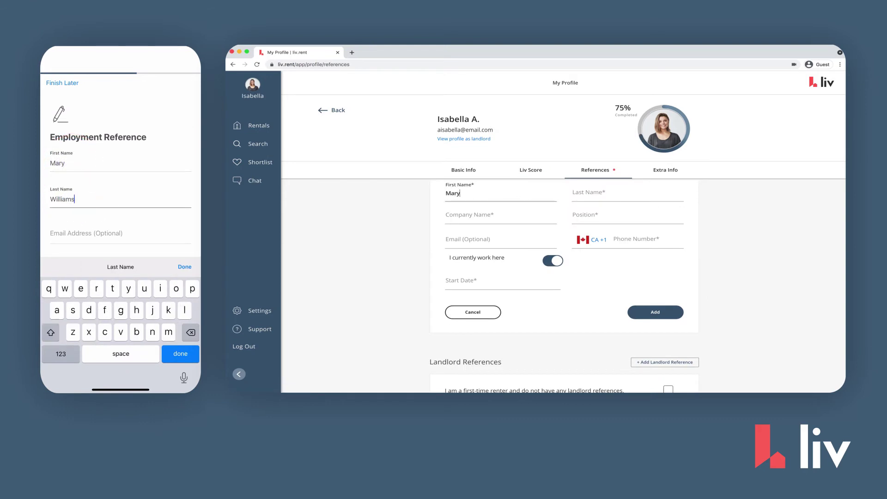
{"action": "key", "text": "Tab"}
{"action": "type", "text": "Williams"}
{"action": "key", "text": "Tab"}
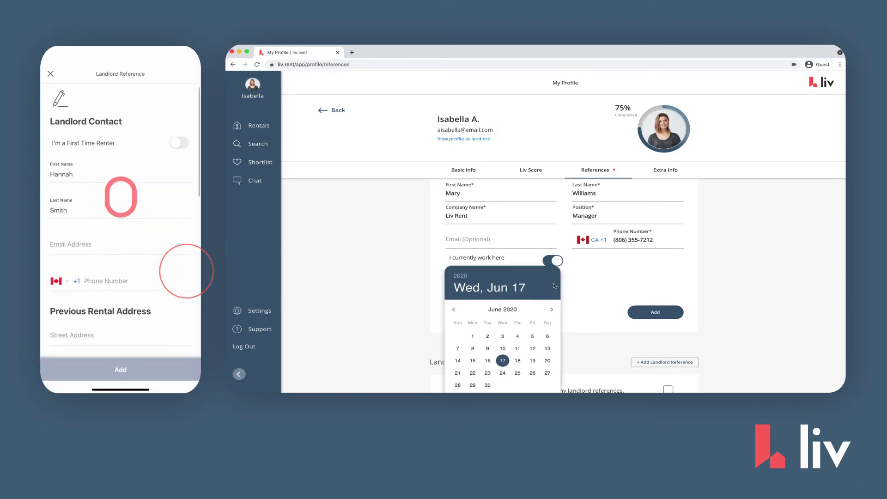
{"action": "left_click", "coordinate": [645, 311]}
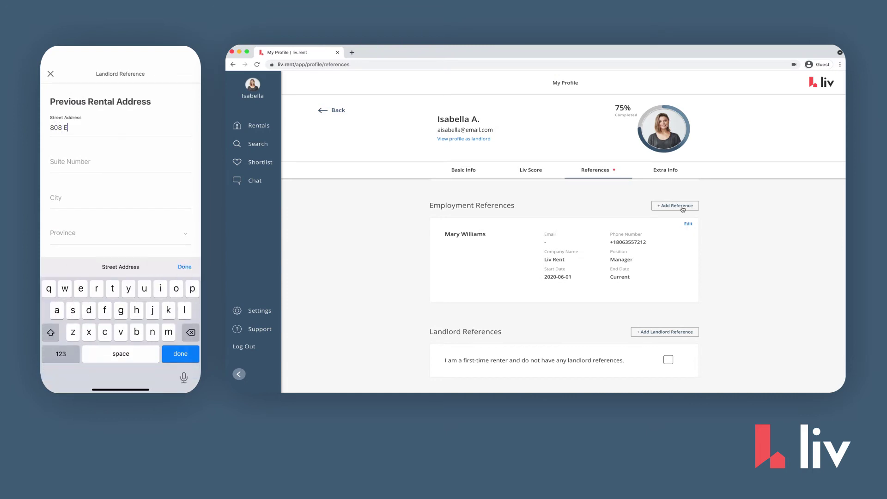
Step: Declare first-time renter with no landlord references and open the landlord contact form
{"action": "scroll", "coordinate": [679, 240], "scroll_direction": "down", "scroll_amount": 2}
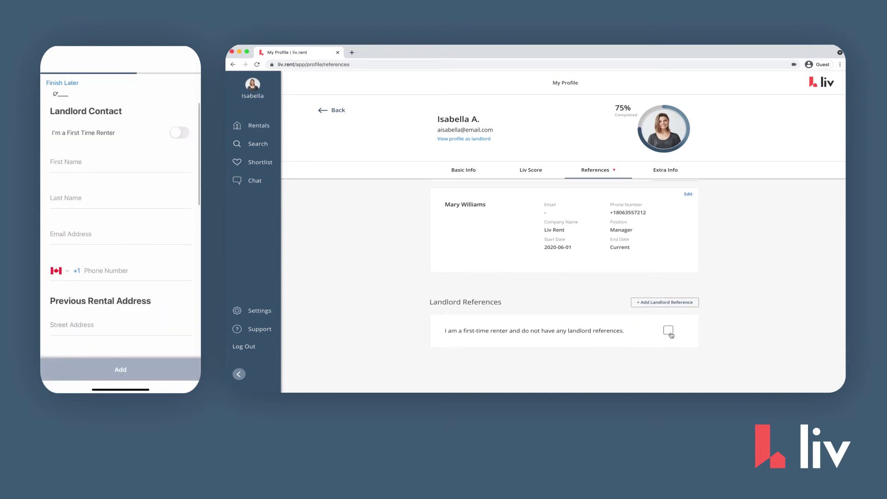
{"action": "left_click", "coordinate": [668, 331]}
{"action": "left_click", "coordinate": [666, 303]}
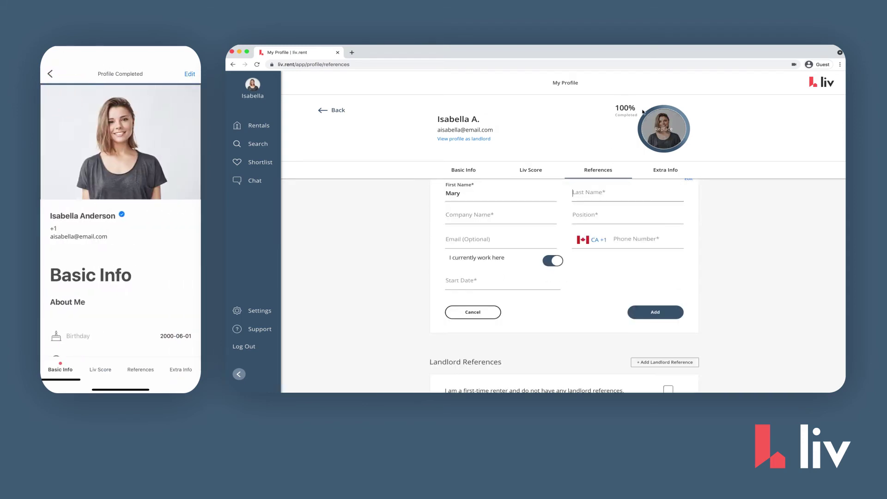
{"action": "left_click", "coordinate": [668, 171]}
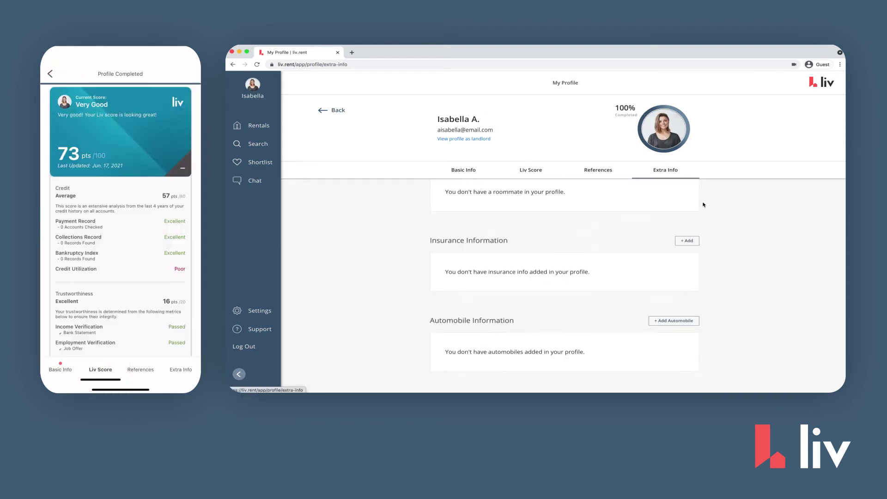
{"action": "scroll", "coordinate": [703, 203], "scroll_direction": "up", "scroll_amount": 2}
{"action": "left_click", "coordinate": [682, 205]}
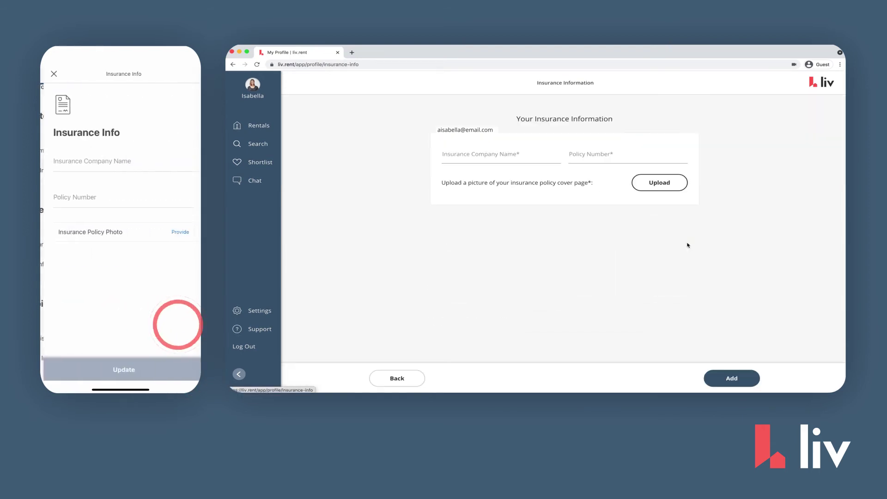
{"action": "left_click", "coordinate": [670, 322]}
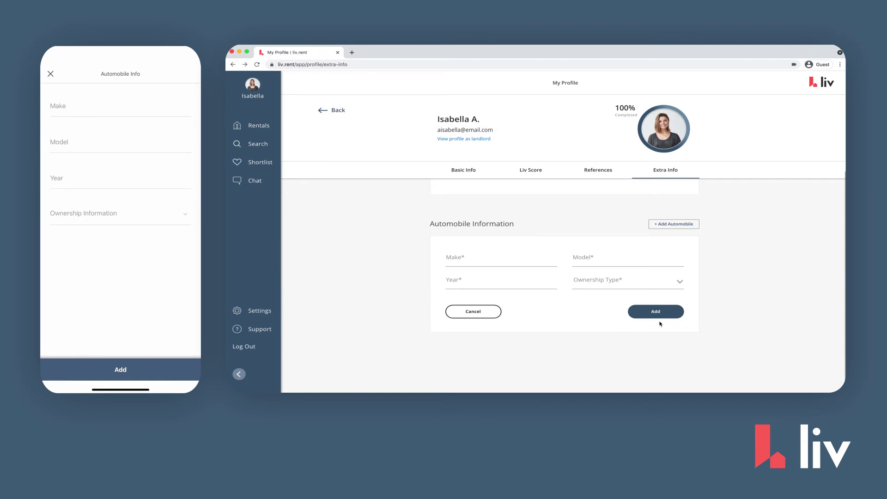
{"action": "left_click", "coordinate": [466, 311]}
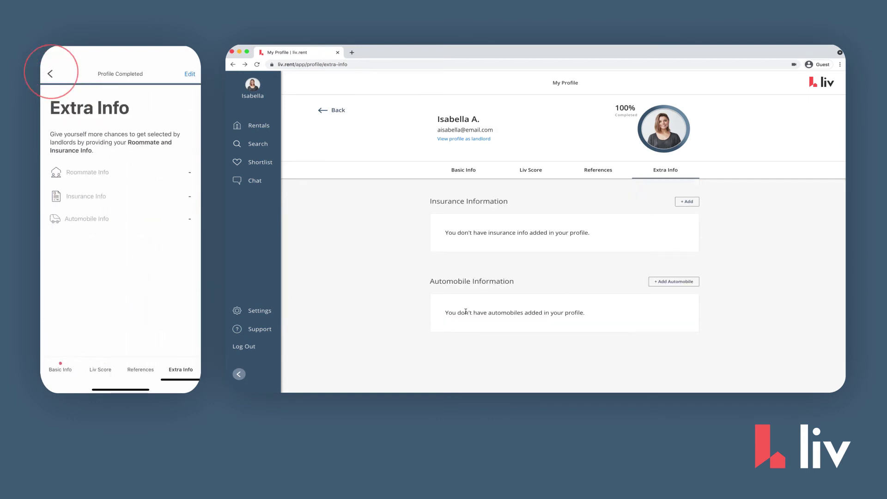
Step: Open the shortlisted 1029 King St W listing and start an application
{"action": "left_click", "coordinate": [261, 162]}
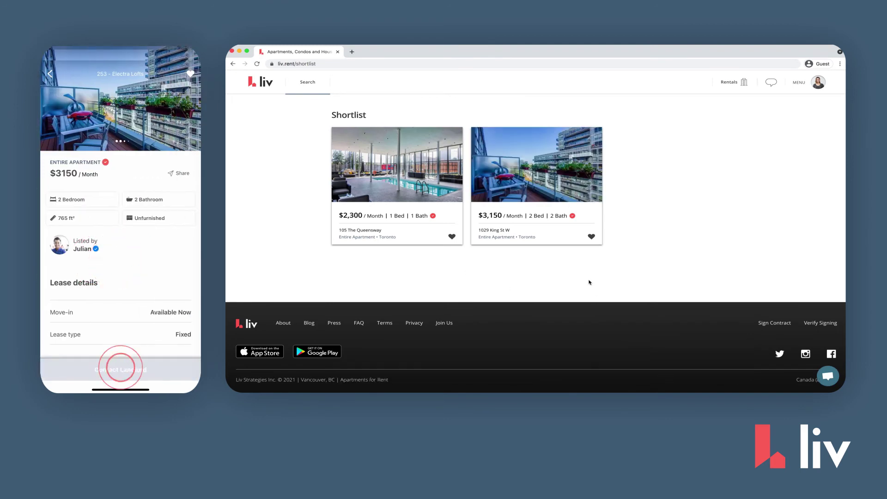
{"action": "left_click", "coordinate": [544, 185]}
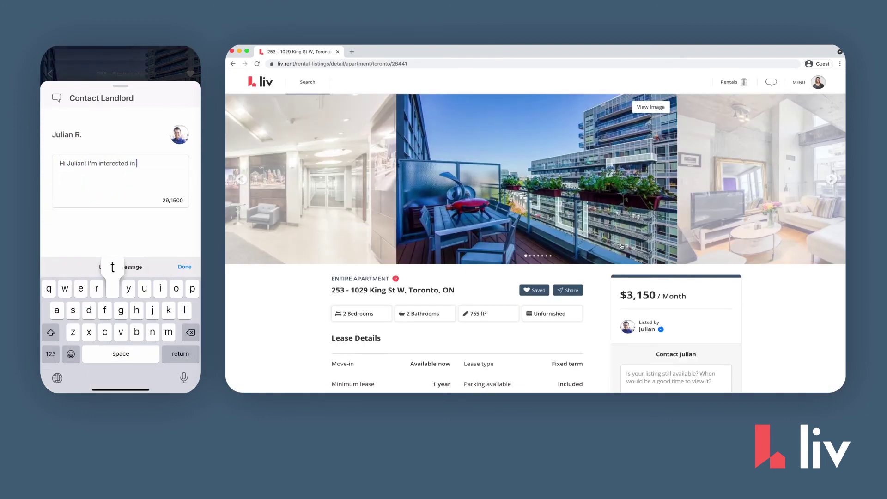
{"action": "scroll", "coordinate": [621, 246], "scroll_direction": "down", "scroll_amount": 3}
{"action": "left_click", "coordinate": [676, 338]}
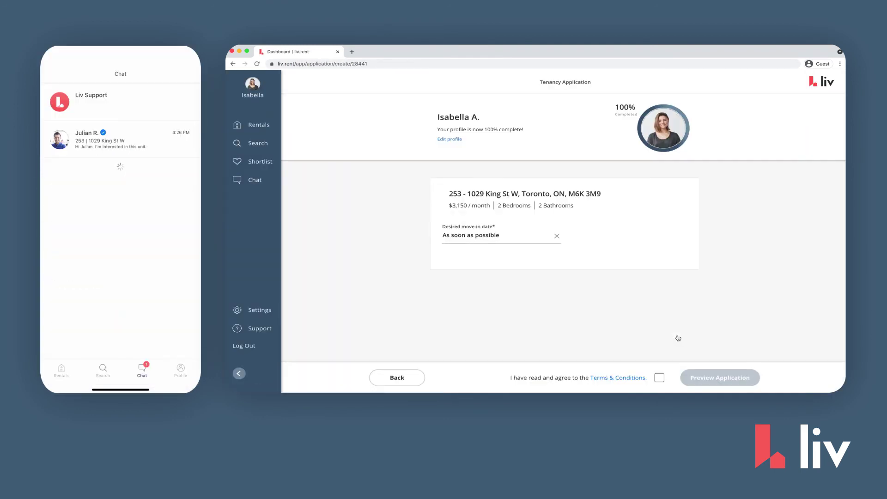
Step: Set move-in date July 1, 2021, accept the terms, and preview the application
{"action": "left_click", "coordinate": [538, 246]}
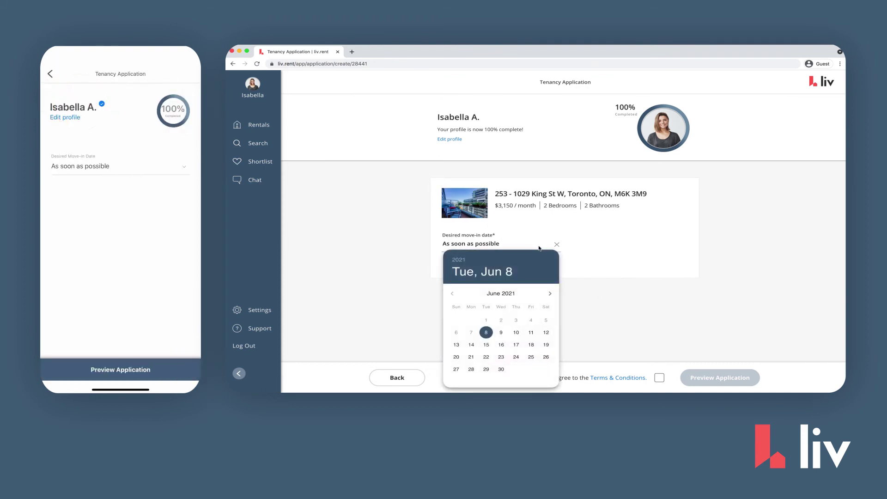
{"action": "left_click", "coordinate": [543, 294]}
{"action": "left_click", "coordinate": [516, 320]}
{"action": "left_click", "coordinate": [659, 377]}
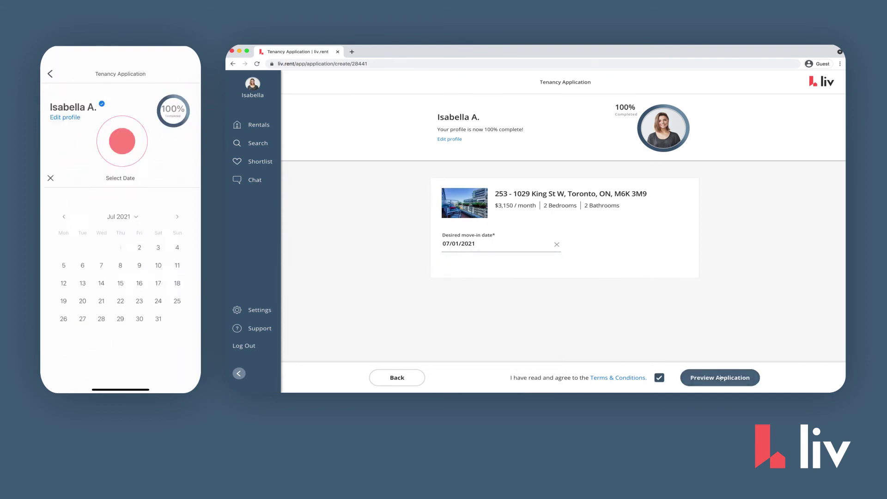
{"action": "left_click", "coordinate": [719, 377]}
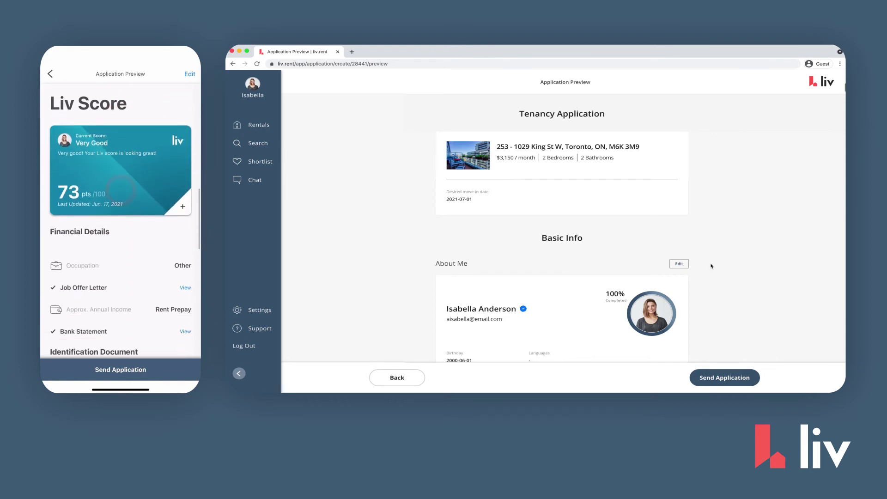
{"action": "scroll", "coordinate": [710, 266], "scroll_direction": "down", "scroll_amount": 3}
{"action": "scroll", "coordinate": [710, 266], "scroll_direction": "down", "scroll_amount": 5}
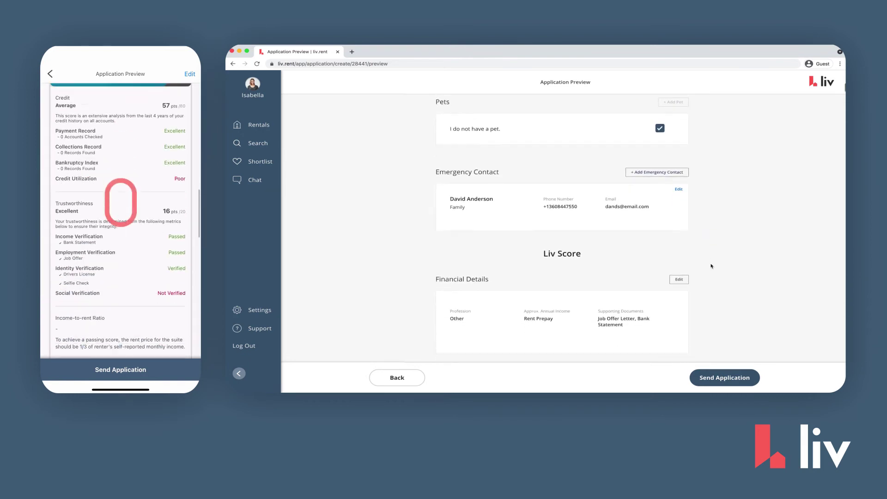
{"action": "scroll", "coordinate": [710, 266], "scroll_direction": "down", "scroll_amount": 2}
{"action": "scroll", "coordinate": [710, 266], "scroll_direction": "down", "scroll_amount": 3}
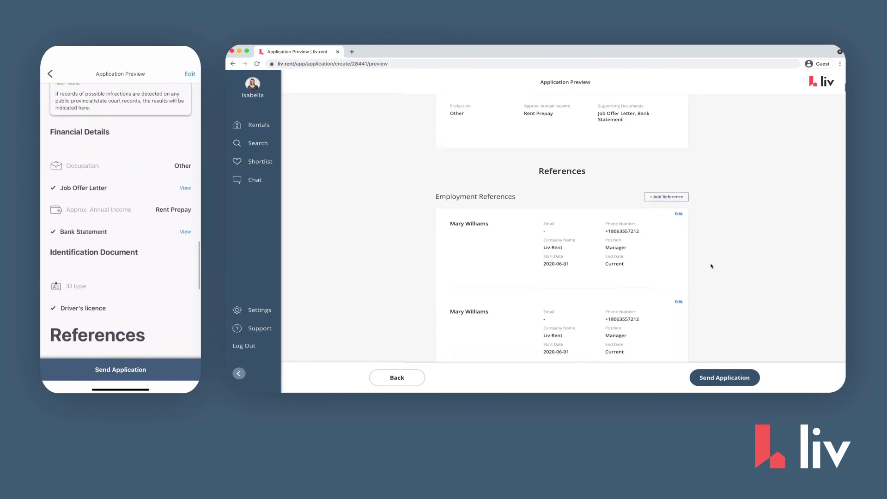
{"action": "scroll", "coordinate": [710, 265], "scroll_direction": "down", "scroll_amount": 2}
{"action": "scroll", "coordinate": [710, 265], "scroll_direction": "down", "scroll_amount": 2}
{"action": "scroll", "coordinate": [710, 265], "scroll_direction": "down", "scroll_amount": 2}
{"action": "scroll", "coordinate": [710, 265], "scroll_direction": "down", "scroll_amount": 2}
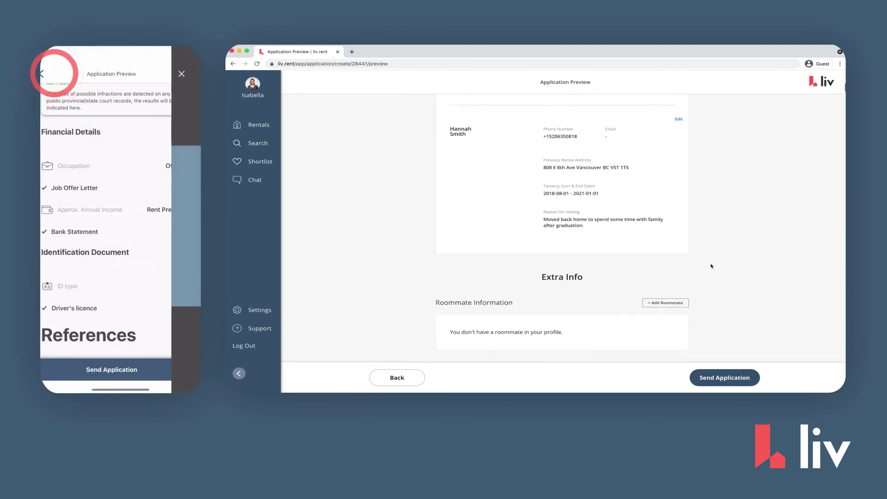
{"action": "scroll", "coordinate": [710, 265], "scroll_direction": "down", "scroll_amount": 2}
{"action": "scroll", "coordinate": [710, 265], "scroll_direction": "down", "scroll_amount": 3}
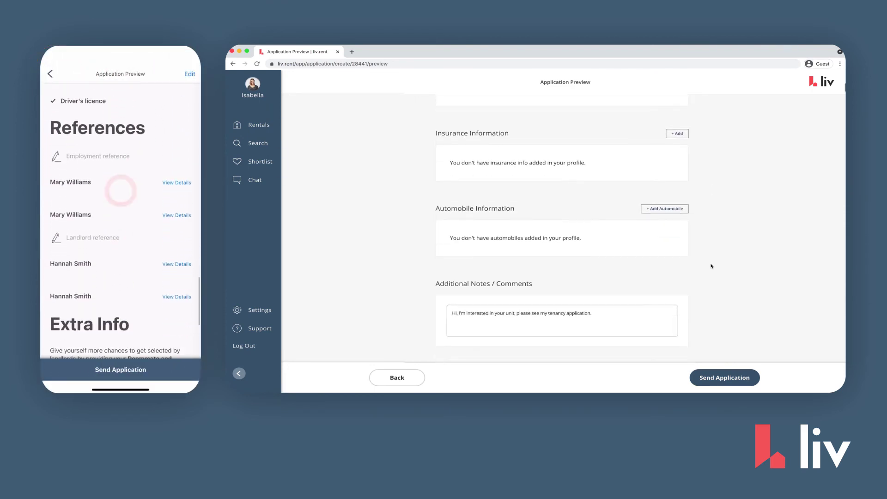
Step: Send the King St W application, then withdraw it from its details and confirm
{"action": "left_click", "coordinate": [725, 385]}
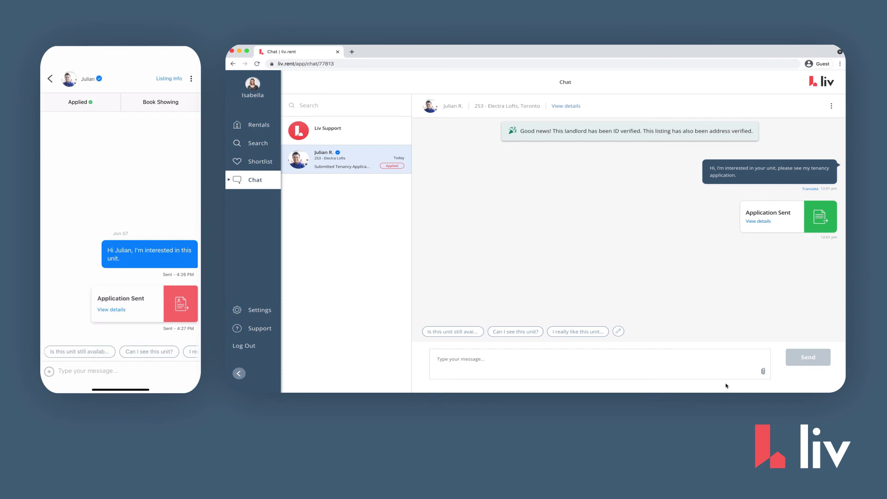
{"action": "left_click", "coordinate": [757, 222]}
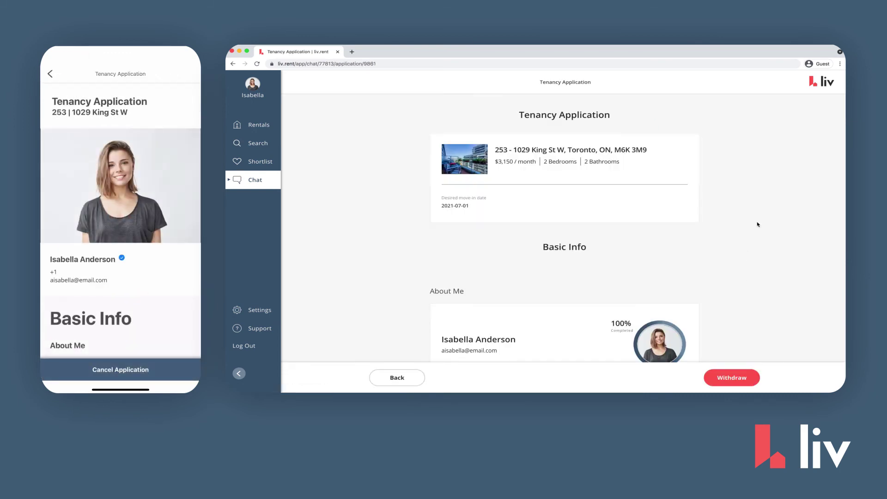
{"action": "left_click", "coordinate": [738, 379]}
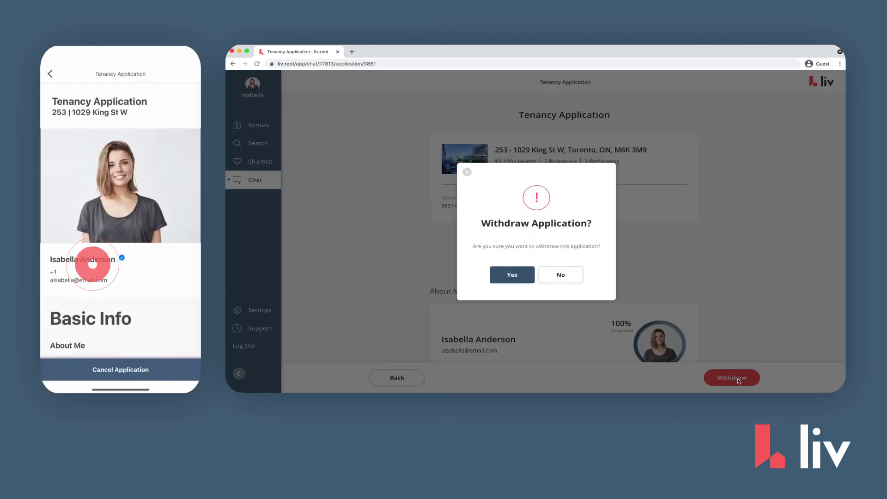
{"action": "left_click", "coordinate": [509, 287]}
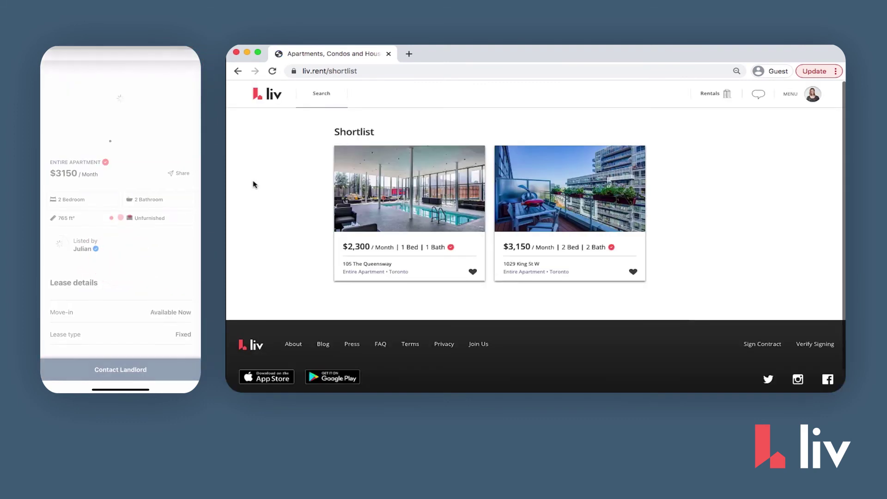
Step: Preview the 1408 - 105 The Queensway application with move-in as soon as possible and terms accepted
{"action": "left_click", "coordinate": [397, 198]}
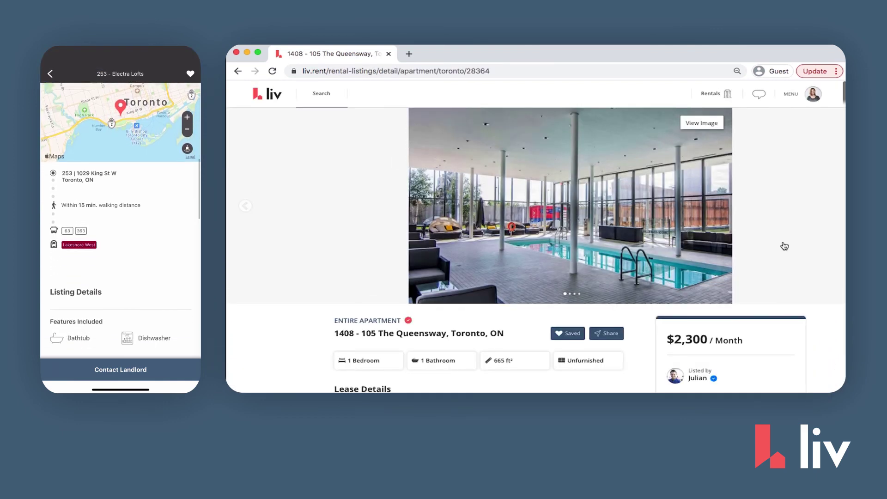
{"action": "scroll", "coordinate": [841, 255], "scroll_direction": "down", "scroll_amount": 3}
{"action": "scroll", "coordinate": [841, 256], "scroll_direction": "down", "scroll_amount": 3}
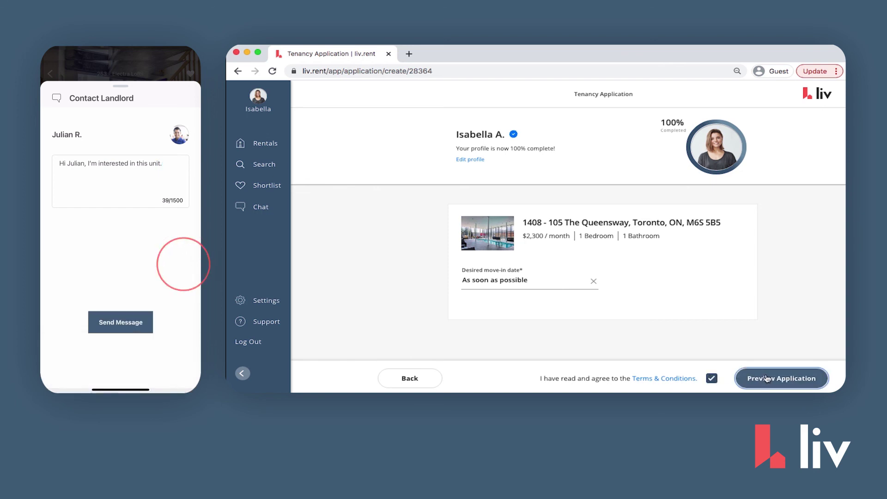
{"action": "left_click", "coordinate": [766, 379]}
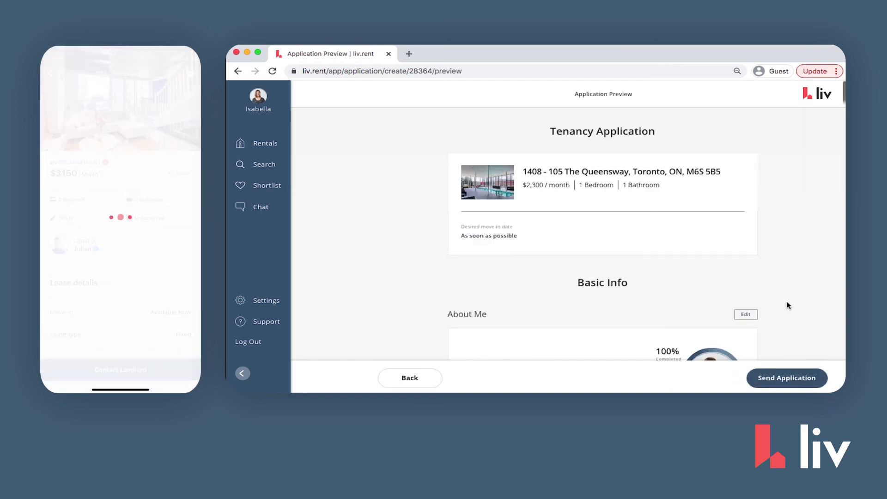
{"action": "scroll", "coordinate": [788, 309], "scroll_direction": "down", "scroll_amount": 5}
{"action": "scroll", "coordinate": [787, 307], "scroll_direction": "down", "scroll_amount": 5}
{"action": "scroll", "coordinate": [788, 306], "scroll_direction": "down", "scroll_amount": 5}
{"action": "scroll", "coordinate": [787, 305], "scroll_direction": "down", "scroll_amount": 10}
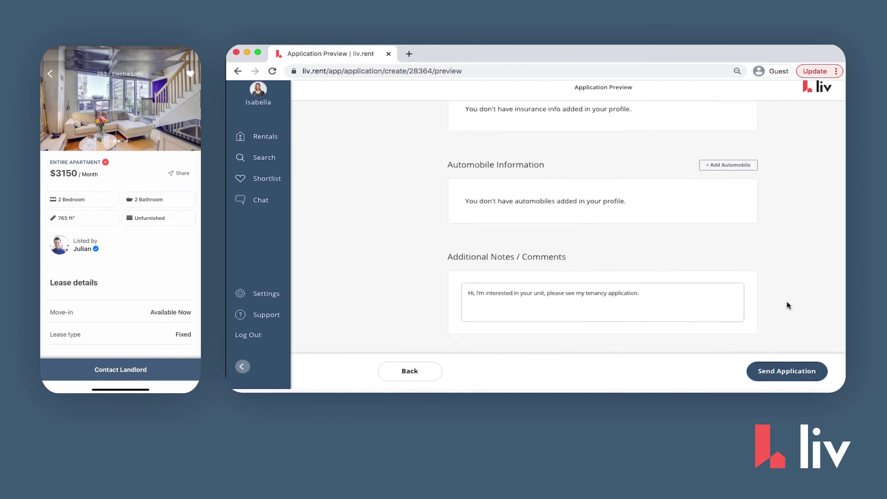
Step: Send the Queensway tenancy application to the landlord from the preview page
{"action": "left_click", "coordinate": [780, 379]}
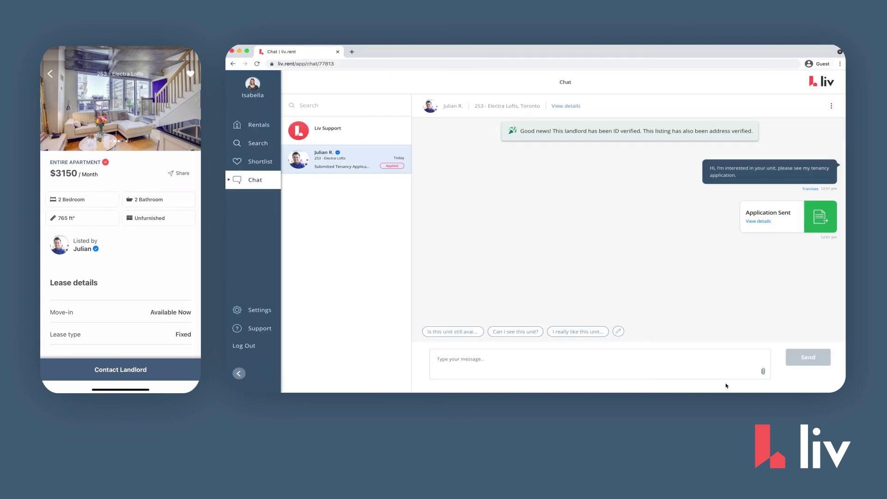